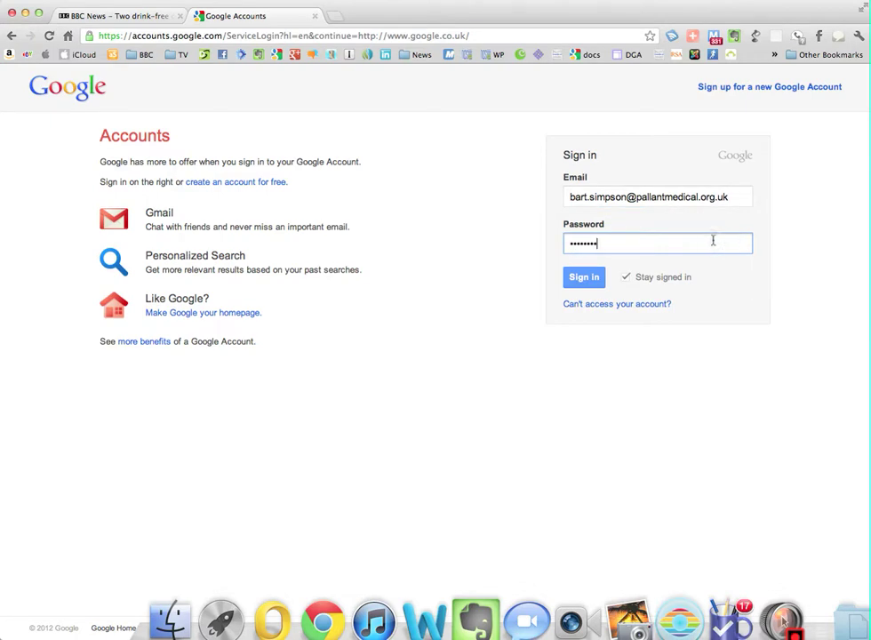
Sign in to the new Google Apps account with its email address and password.
{"action": "left_click", "coordinate": [583, 281]}
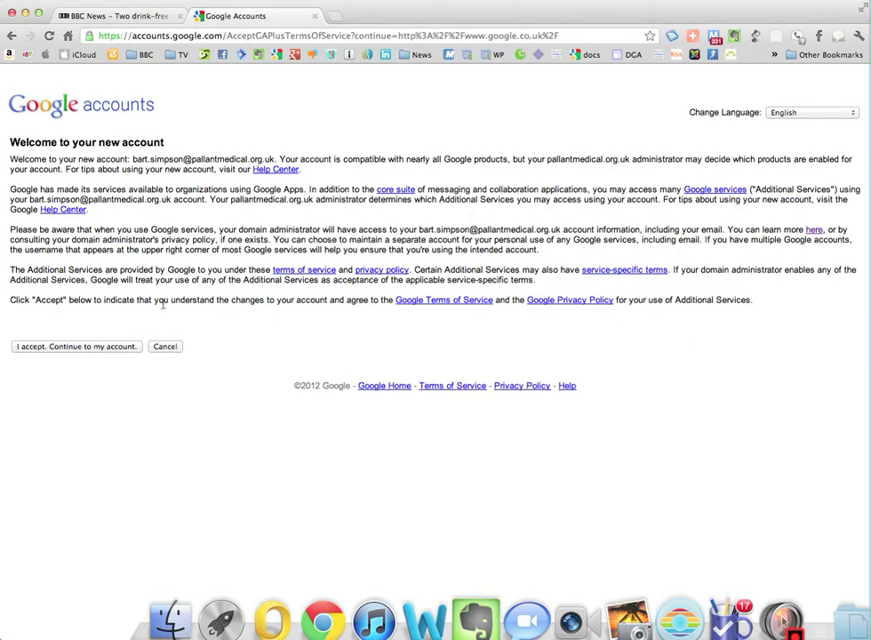
Accept the new account's terms and go to its Mail inbox.
{"action": "left_click", "coordinate": [102, 348]}
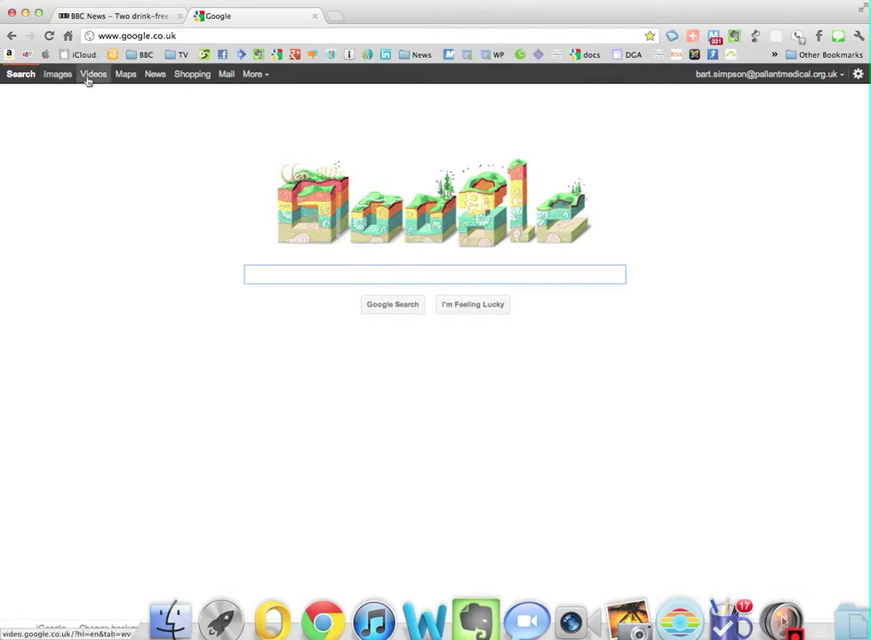
{"action": "left_click", "coordinate": [222, 75]}
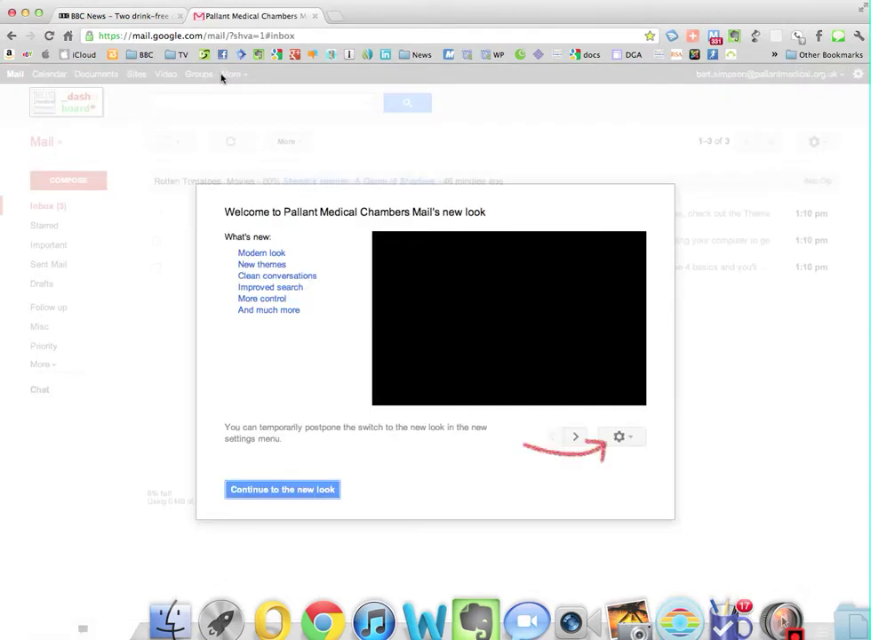
Dismiss Gmail's new-look welcome and choose Join Google+ from the account menu.
{"action": "left_click", "coordinate": [269, 490]}
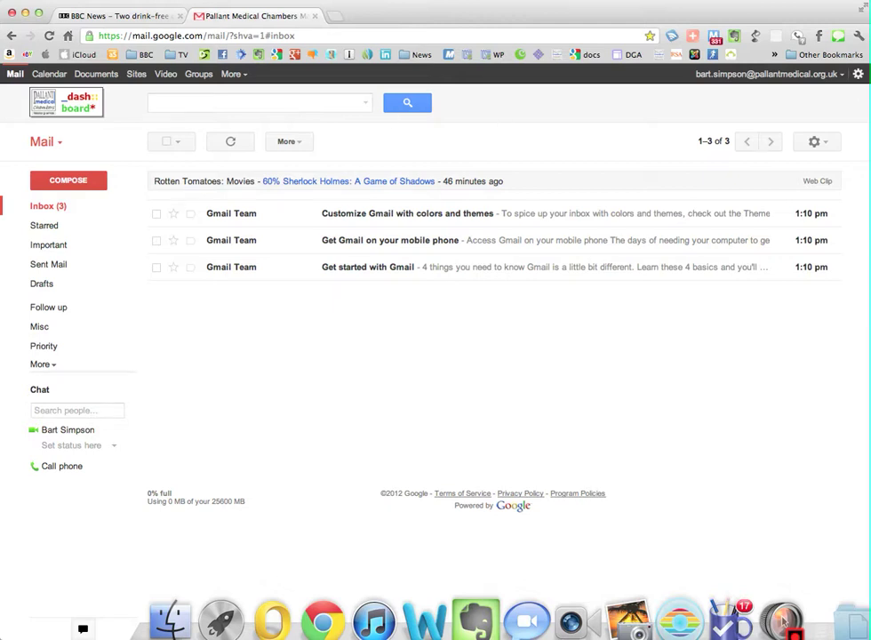
{"action": "left_click", "coordinate": [856, 78]}
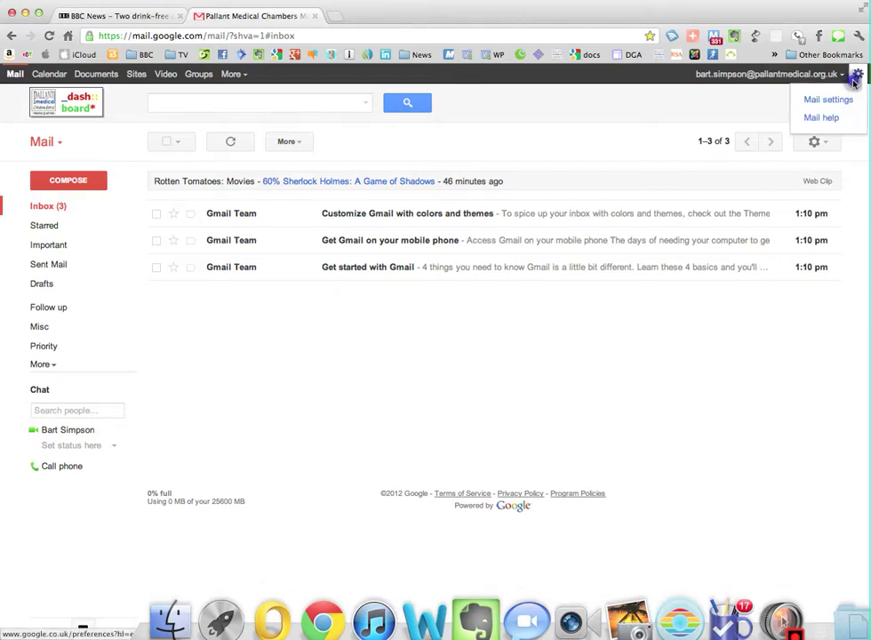
{"action": "left_click", "coordinate": [825, 75]}
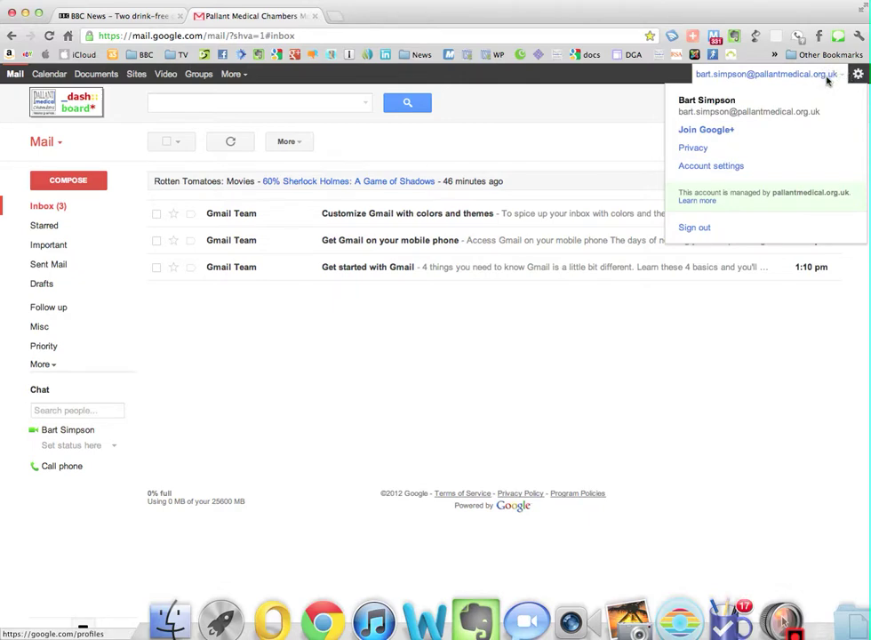
{"action": "left_click", "coordinate": [704, 130]}
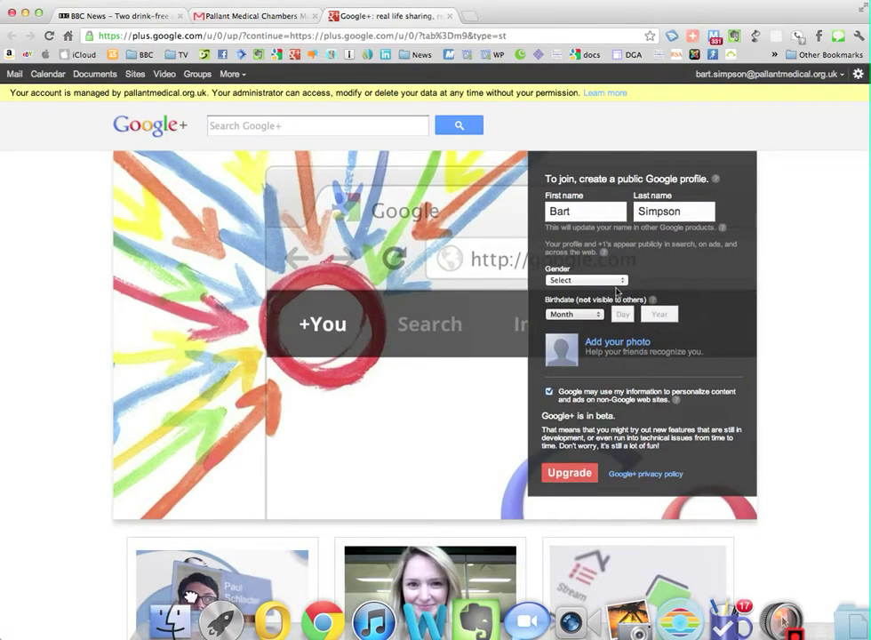
Set the profile gender to Male and birthdate to April 01 1980.
{"action": "left_click", "coordinate": [616, 287]}
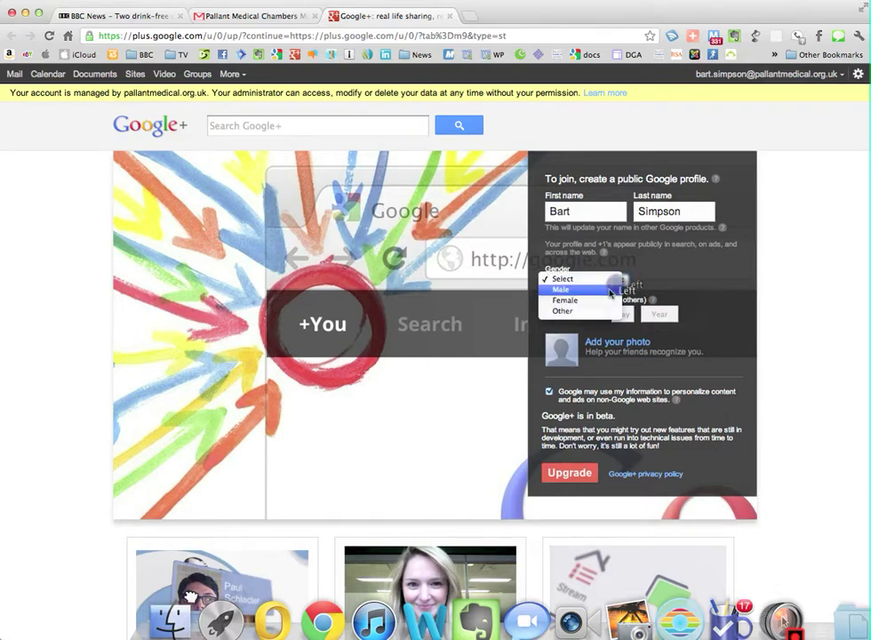
{"action": "left_click", "coordinate": [614, 291]}
{"action": "left_click", "coordinate": [591, 318]}
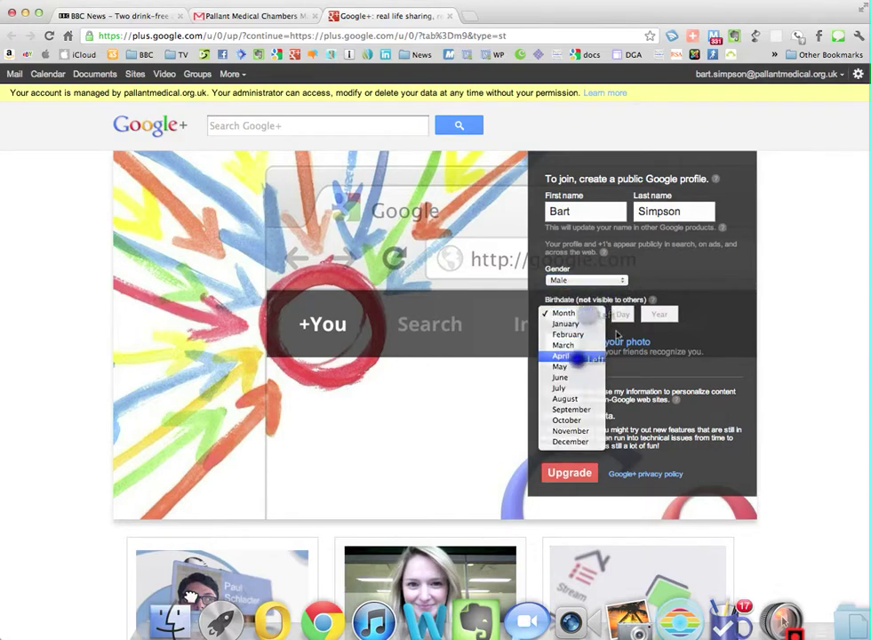
{"action": "left_click", "coordinate": [578, 355]}
{"action": "key", "text": "Tab"}
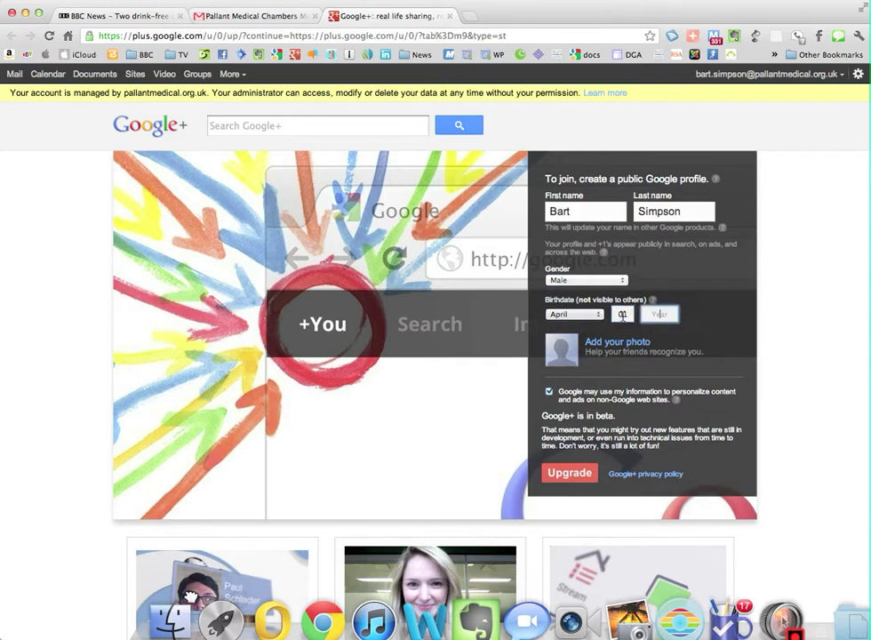
{"action": "type", "text": "1980"}
Crop bart-simpson.gif from the Desktop as profile photo and submit the Google+ upgrade.
{"action": "left_click", "coordinate": [621, 343]}
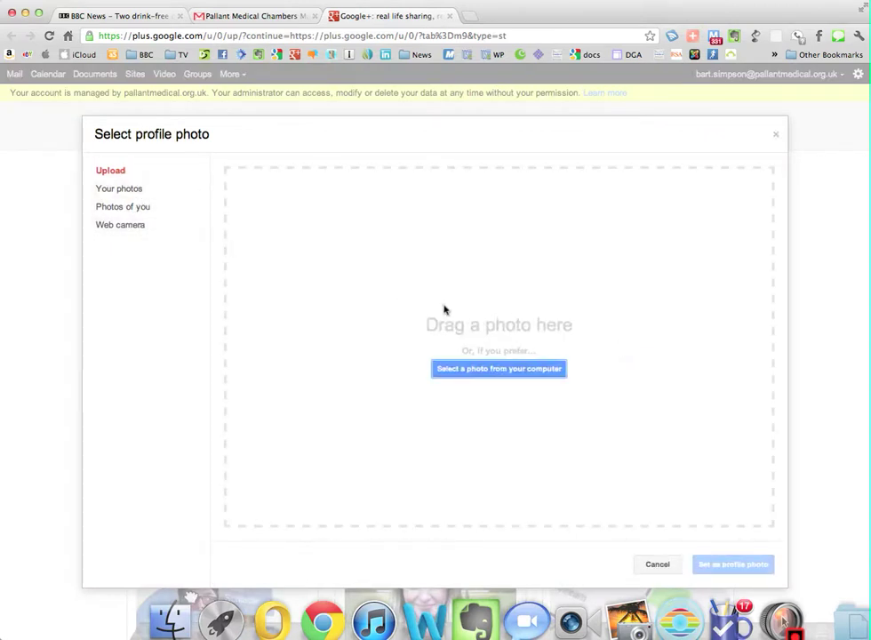
{"action": "left_click", "coordinate": [510, 369]}
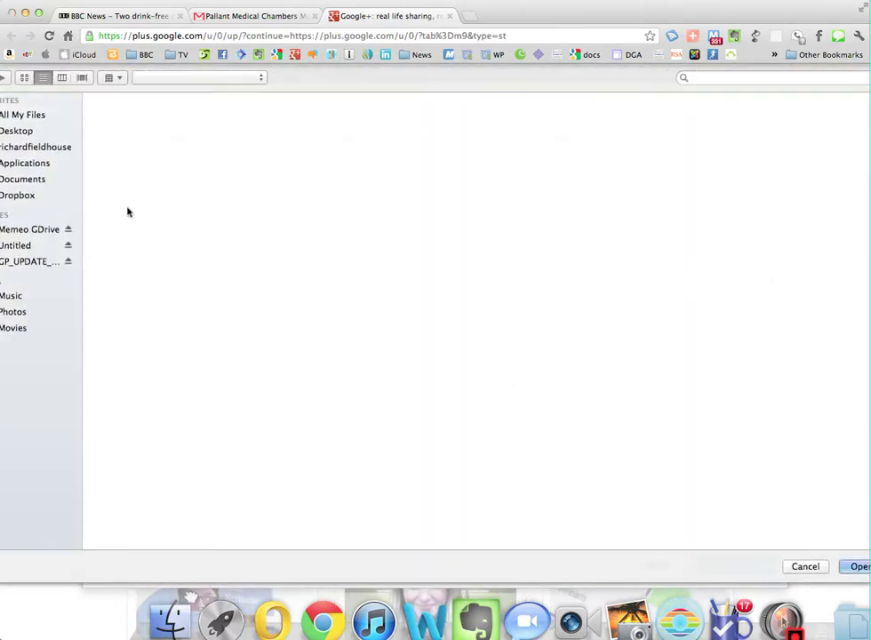
{"action": "left_click", "coordinate": [23, 133]}
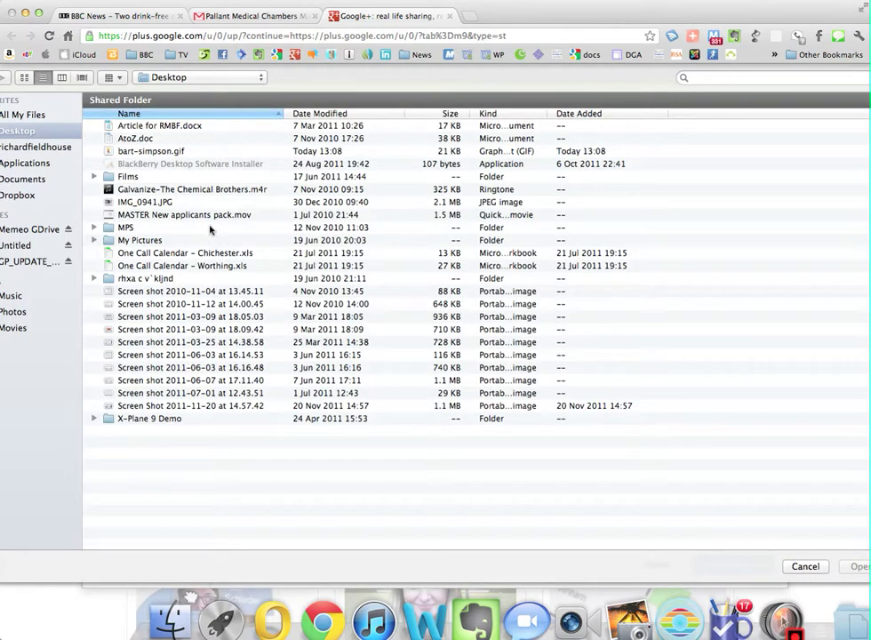
{"action": "double_click", "coordinate": [156, 152]}
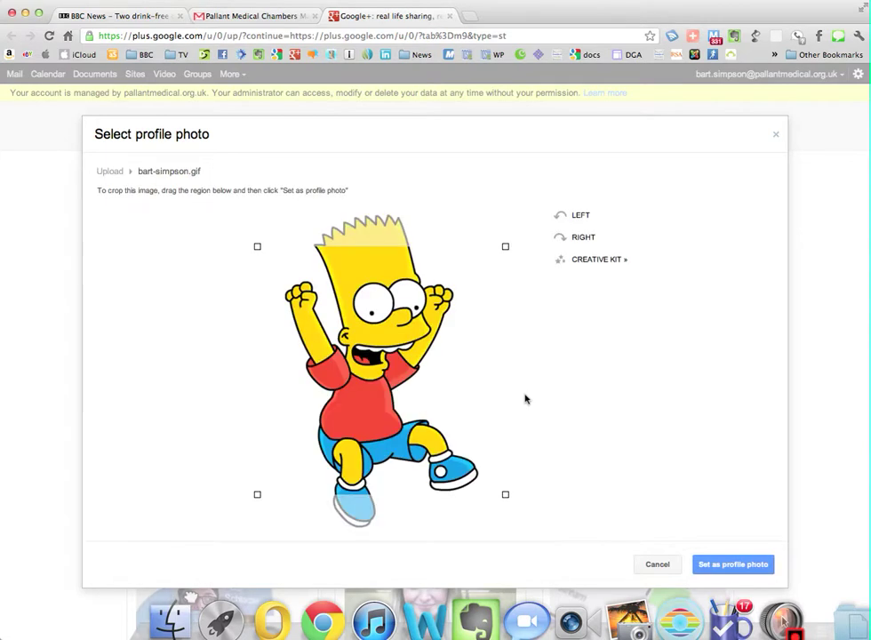
{"action": "left_click_drag", "start_coordinate": [454, 373], "coordinate": [430, 318]}
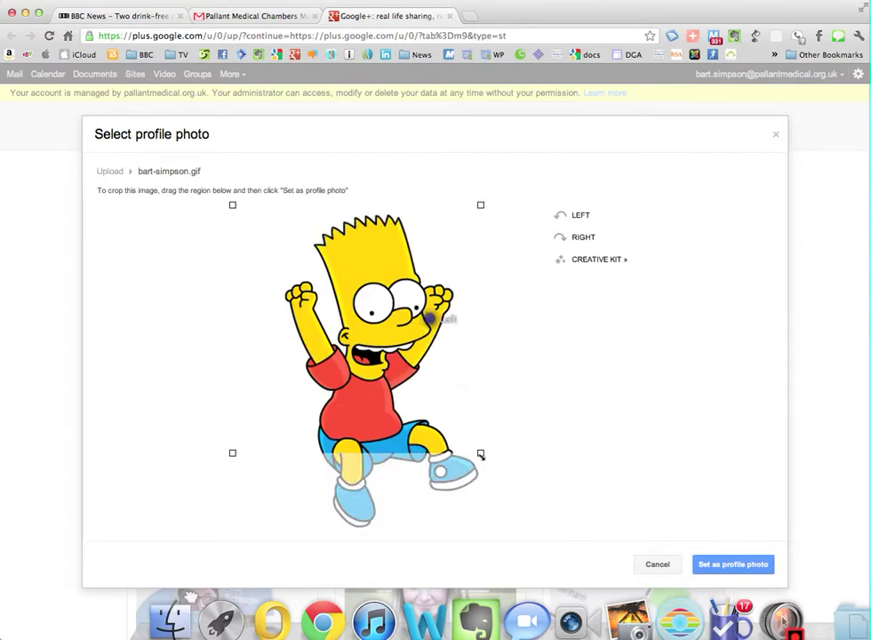
{"action": "left_click_drag", "start_coordinate": [481, 452], "coordinate": [547, 521]}
{"action": "left_click", "coordinate": [569, 556]}
{"action": "left_click_drag", "start_coordinate": [460, 416], "coordinate": [457, 420]}
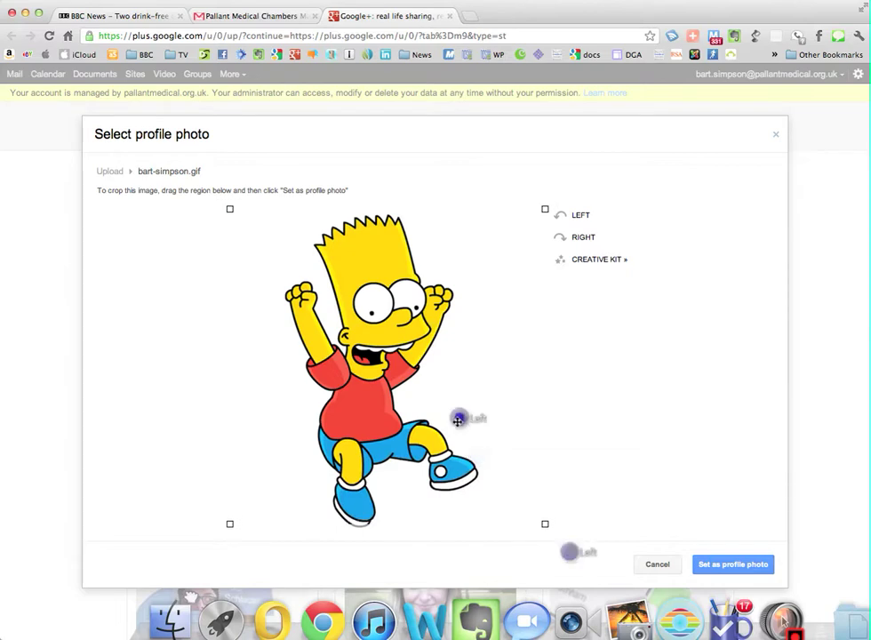
{"action": "left_click", "coordinate": [734, 566]}
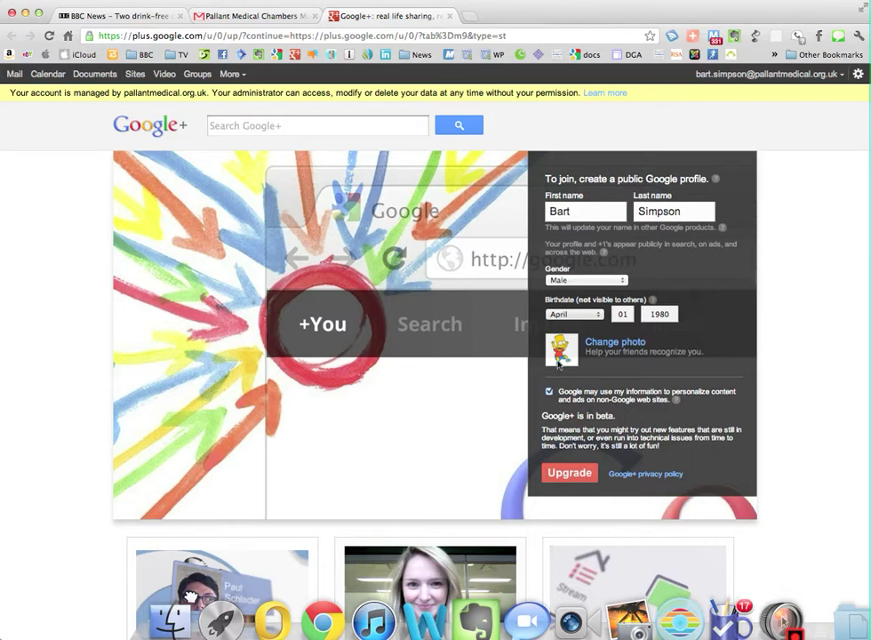
{"action": "left_click", "coordinate": [566, 475]}
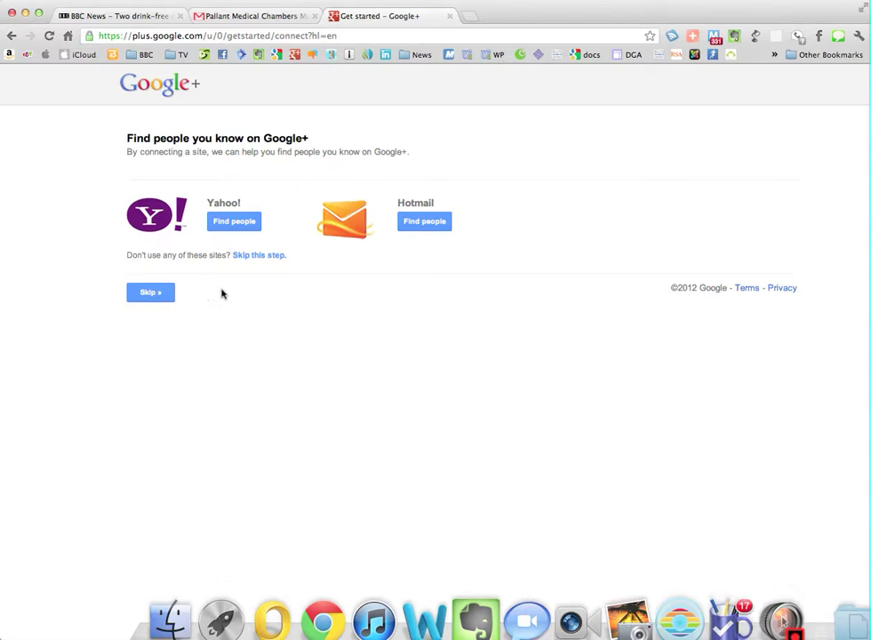
Skip connecting other sites and search Google+ for the Pallant Medical Chambers colleague.
{"action": "left_click", "coordinate": [163, 297]}
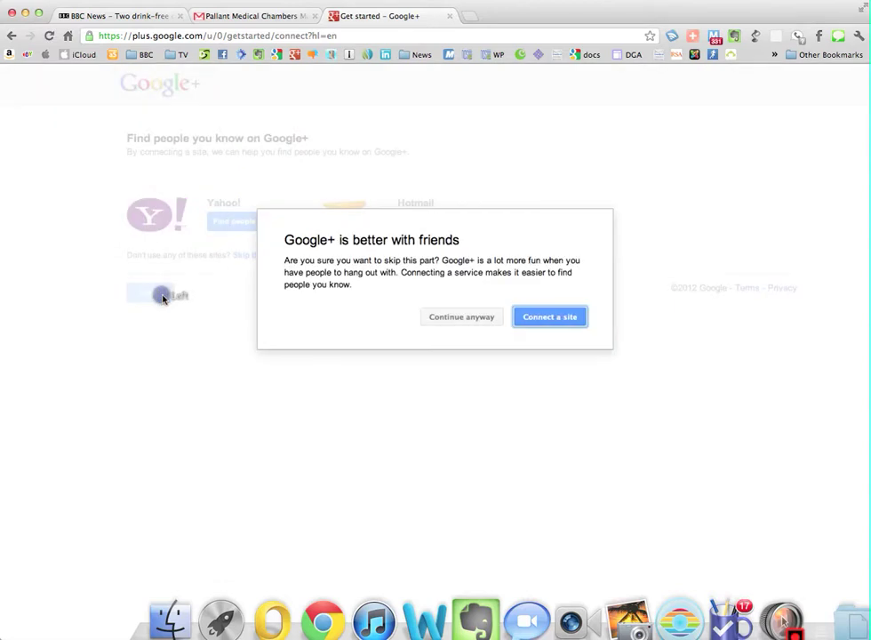
{"action": "left_click", "coordinate": [455, 317]}
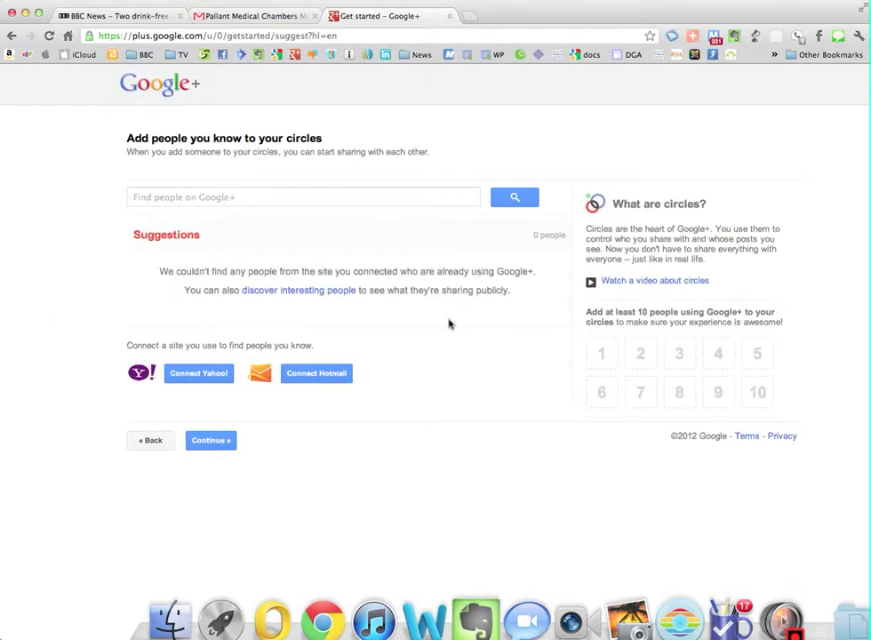
{"action": "left_click", "coordinate": [342, 194]}
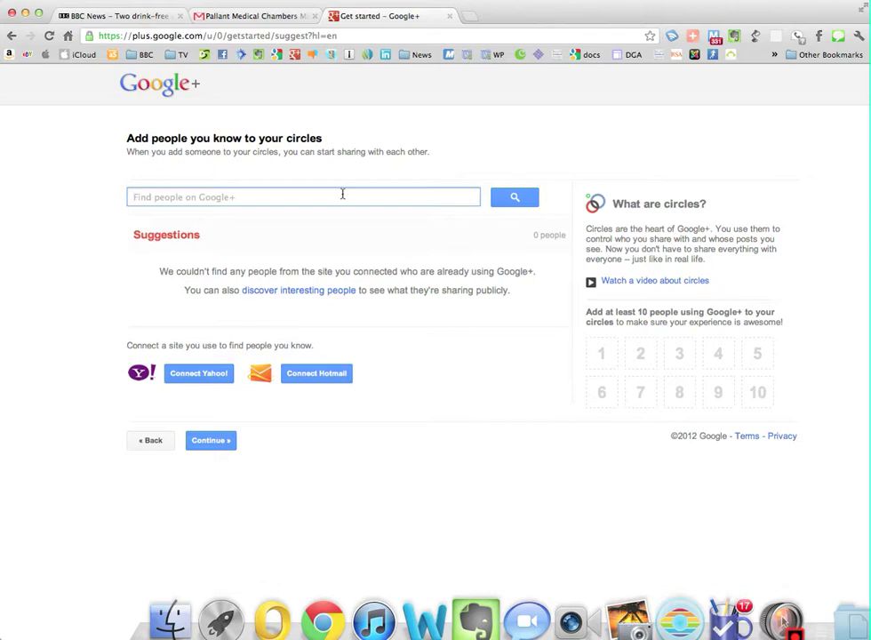
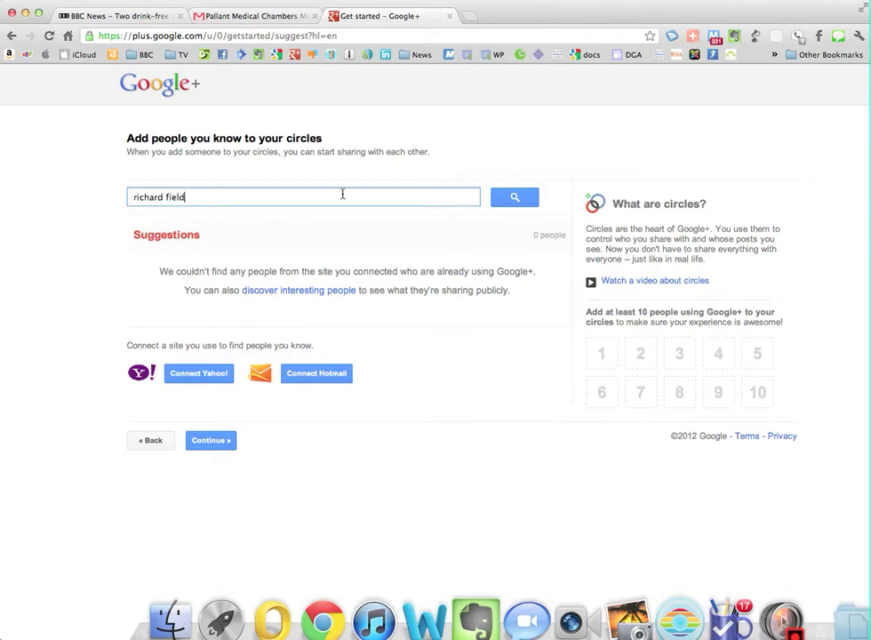
{"action": "left_click", "coordinate": [528, 198]}
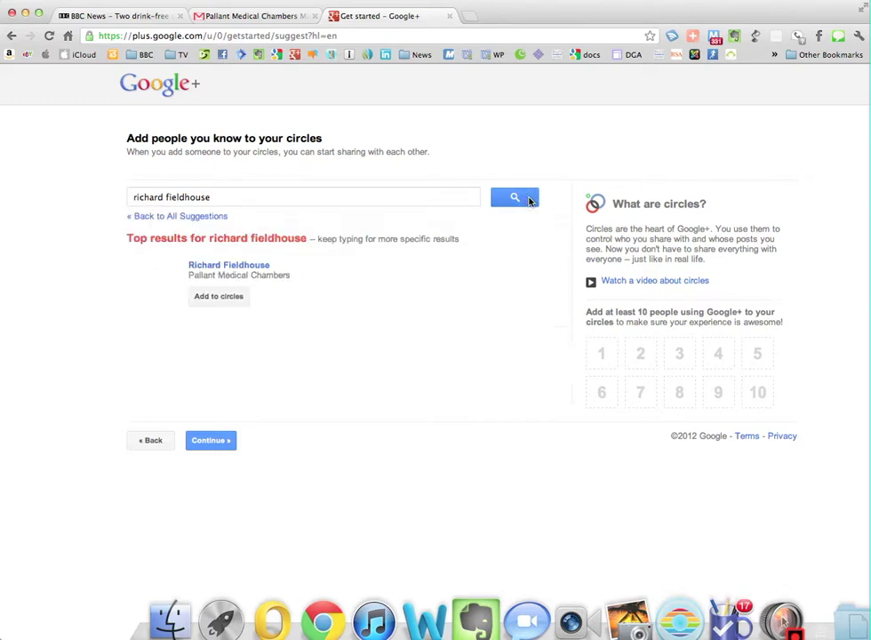
Add the colleague to a new 'Chichester Chambers' circle and continue.
{"action": "left_click", "coordinate": [219, 297]}
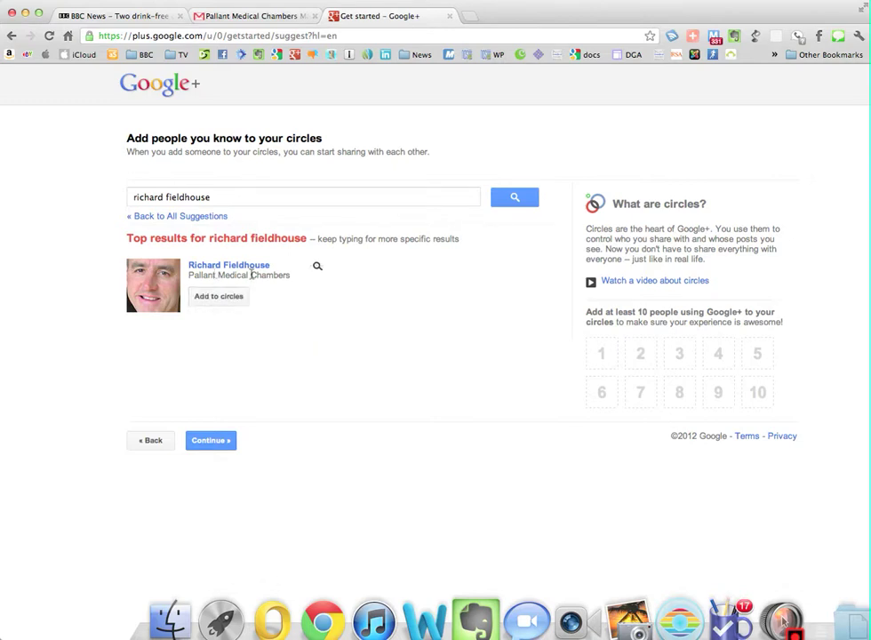
{"action": "mouse_move", "coordinate": [225, 298]}
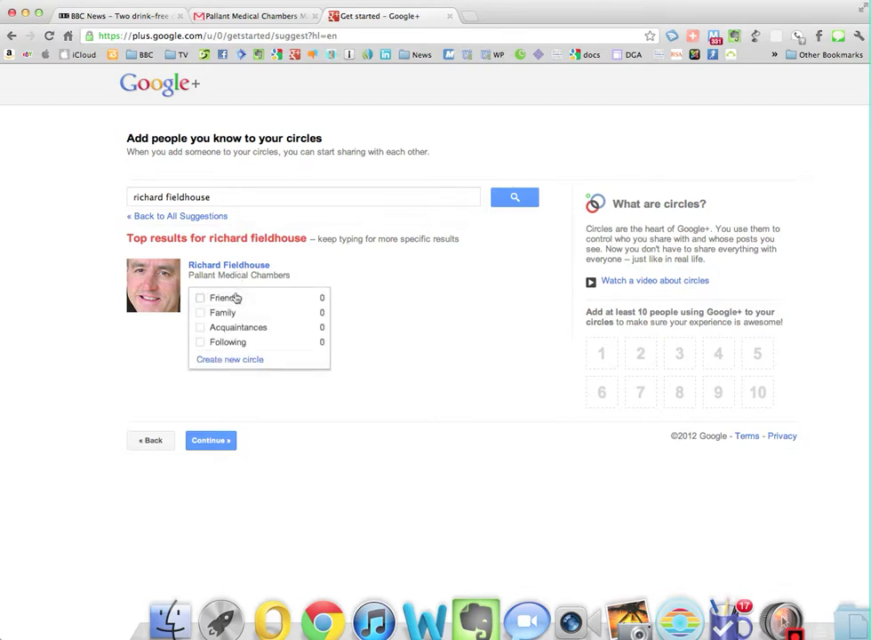
{"action": "left_click", "coordinate": [236, 361]}
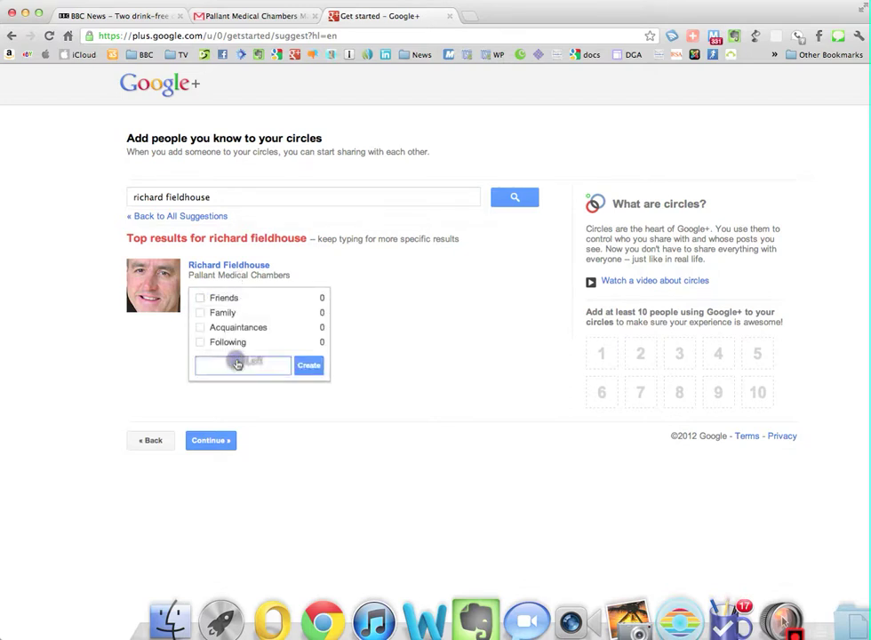
{"action": "type", "text": "Chiches"}
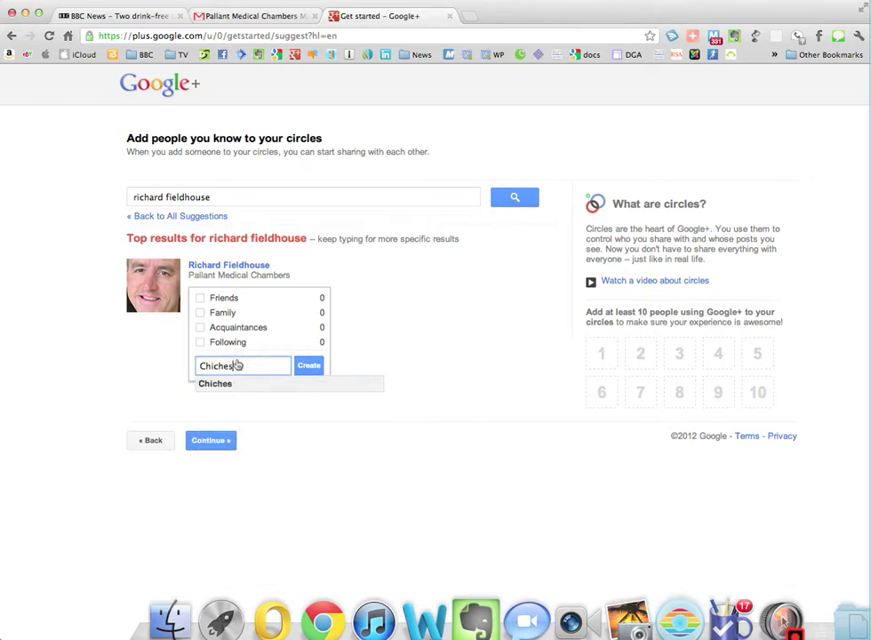
{"action": "type", "text": "ter Chambe"}
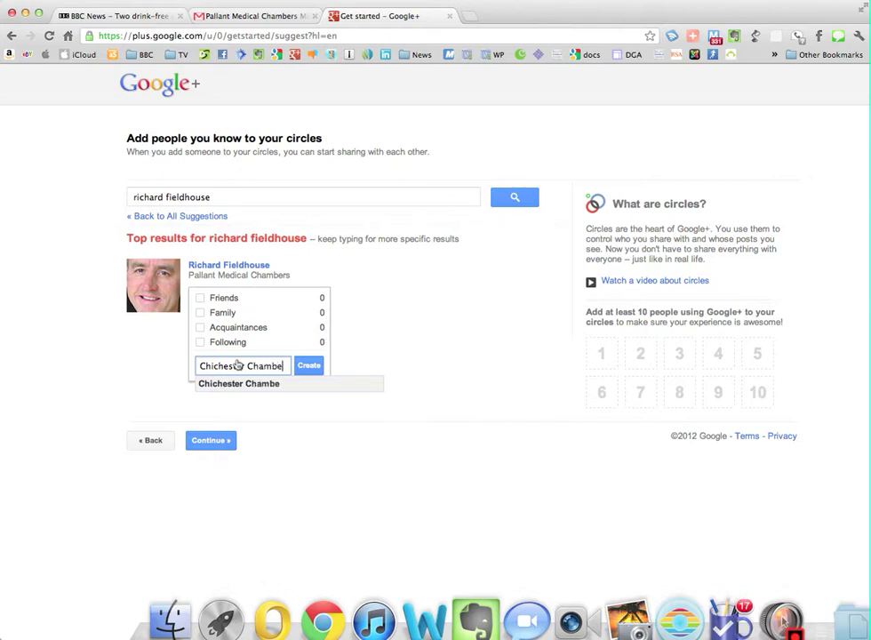
{"action": "type", "text": "rs"}
{"action": "left_click", "coordinate": [299, 365]}
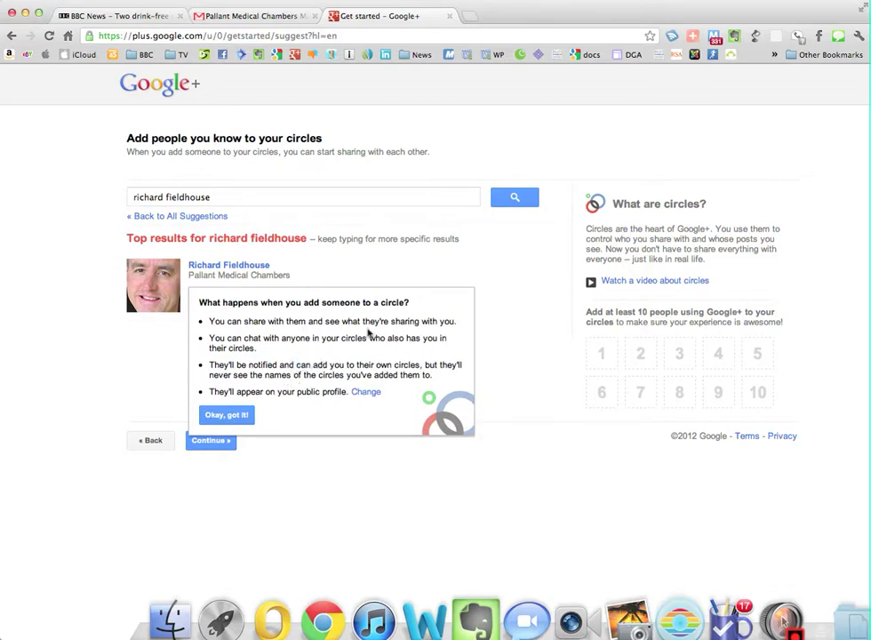
{"action": "left_click", "coordinate": [242, 416]}
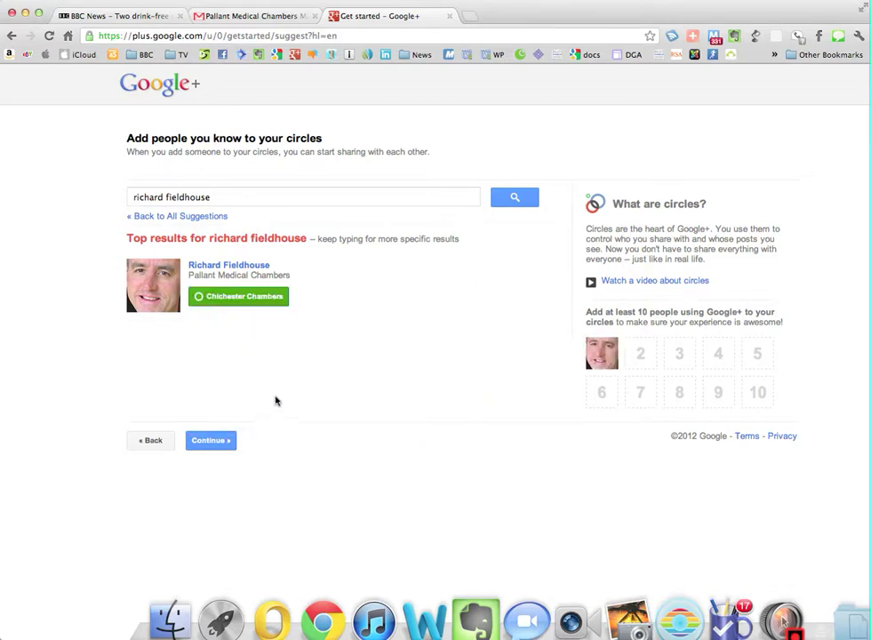
{"action": "left_click", "coordinate": [255, 302]}
{"action": "left_click", "coordinate": [228, 442]}
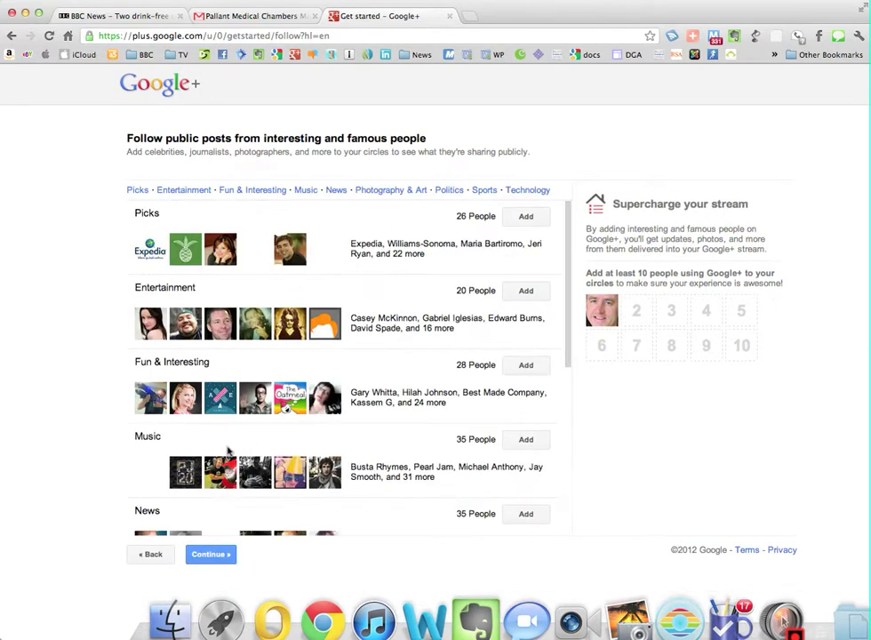
Skip follow suggestions, choose 'Continue anyway', and finish without extra profile details.
{"action": "scroll", "coordinate": [379, 257], "scroll_direction": "down", "scroll_amount": 1}
{"action": "scroll", "coordinate": [379, 258], "scroll_direction": "down", "scroll_amount": 3}
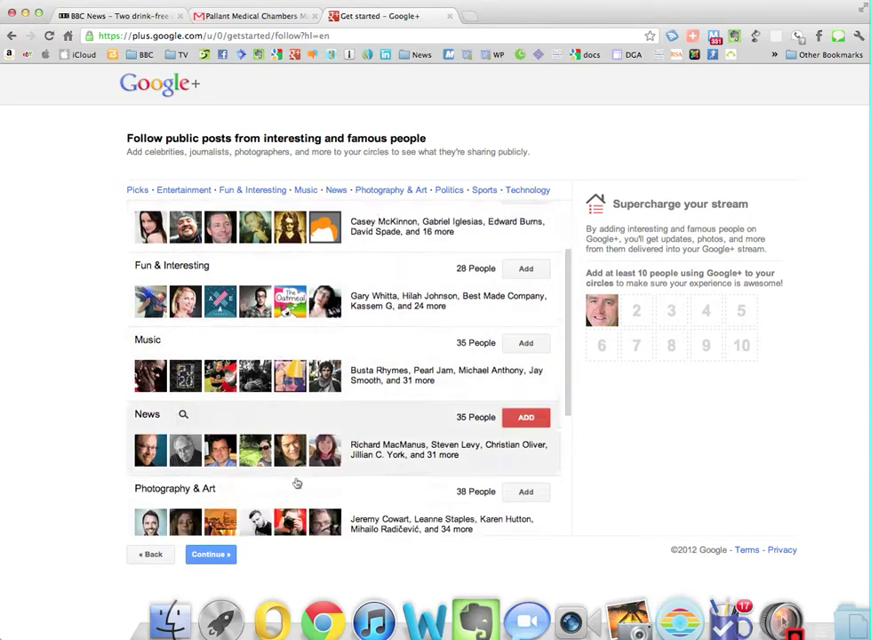
{"action": "left_click", "coordinate": [221, 553]}
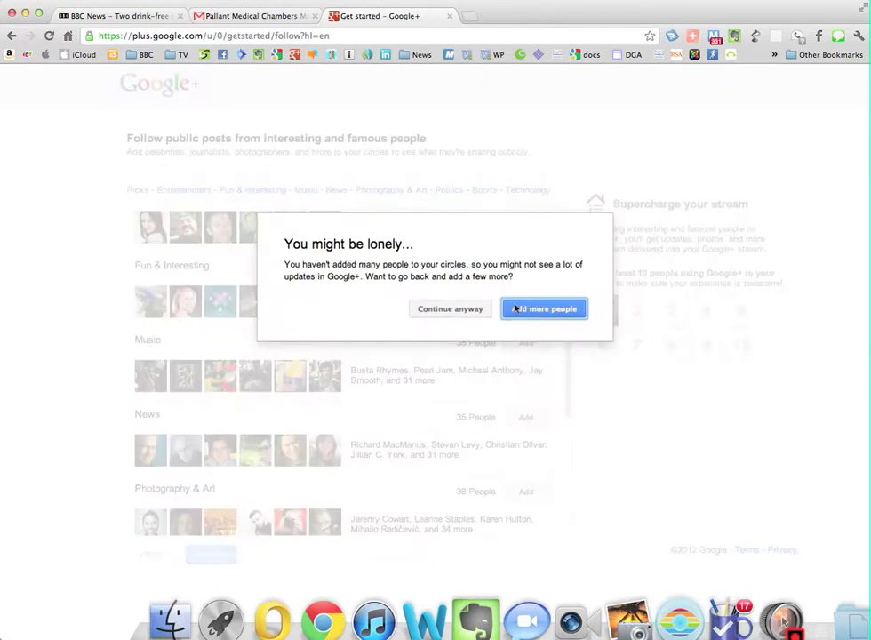
{"action": "left_click", "coordinate": [467, 310]}
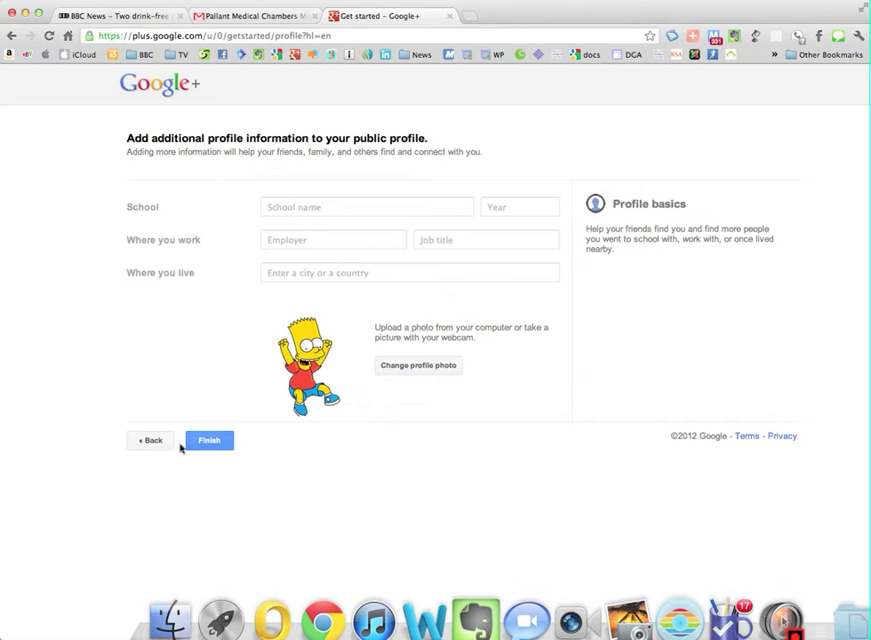
{"action": "left_click", "coordinate": [218, 442]}
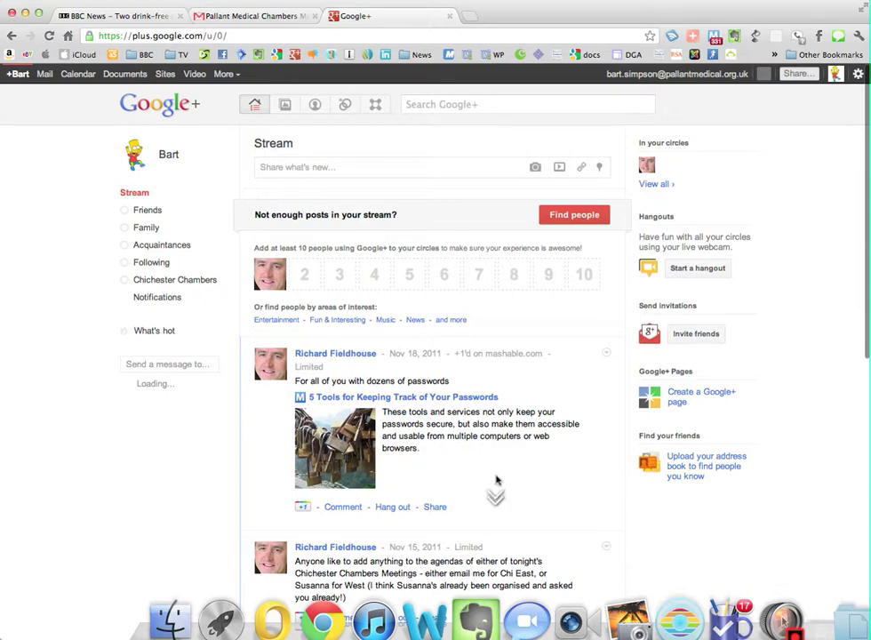
Switch to the BBC News tab showing the drink-free days health article.
{"action": "scroll", "coordinate": [458, 407], "scroll_direction": "down", "scroll_amount": 1}
{"action": "scroll", "coordinate": [458, 406], "scroll_direction": "down", "scroll_amount": 1}
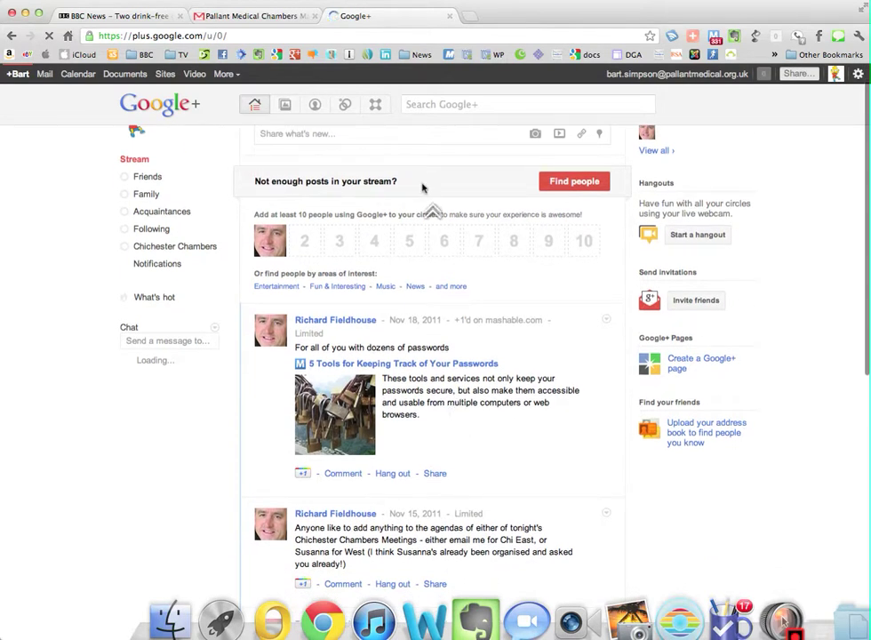
{"action": "left_click", "coordinate": [70, 15]}
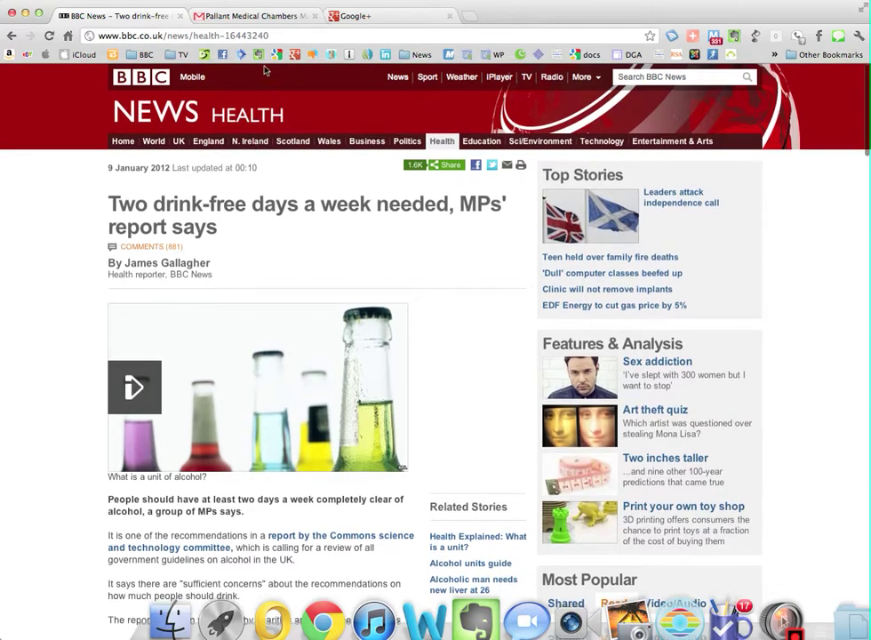
Copy the BBC article's web address, undoing an accidental paste into the address bar.
{"action": "left_click", "coordinate": [271, 35]}
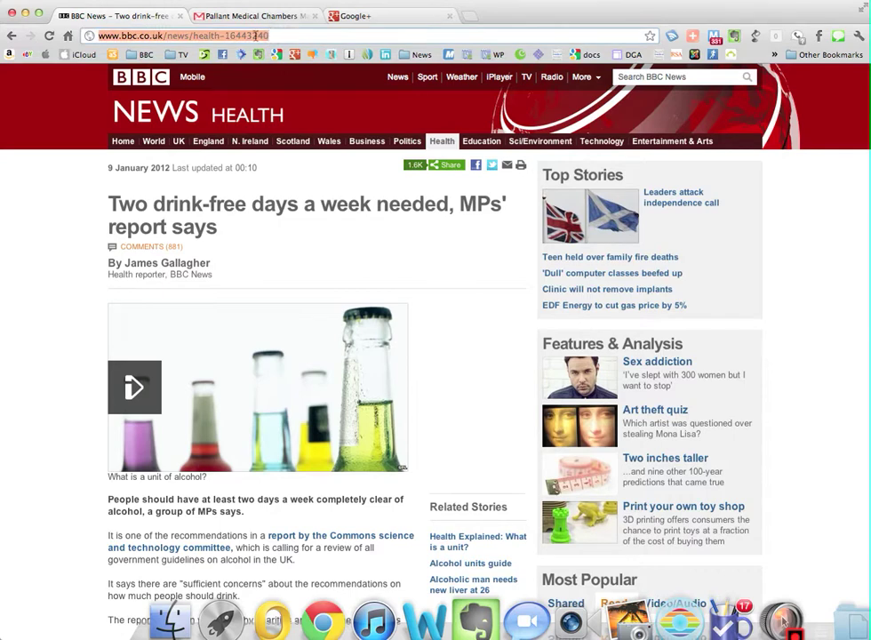
{"action": "right_click", "coordinate": [249, 39]}
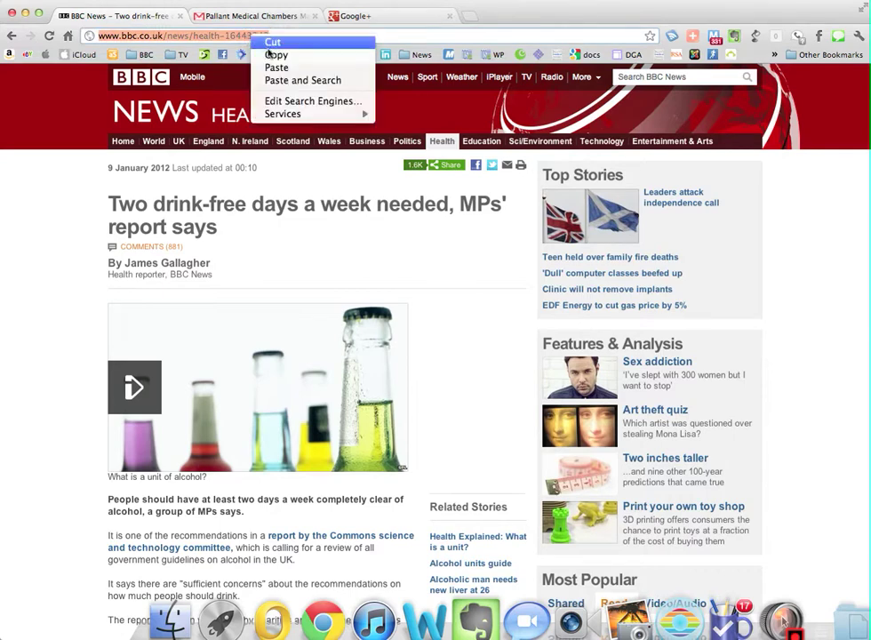
{"action": "left_click", "coordinate": [277, 66]}
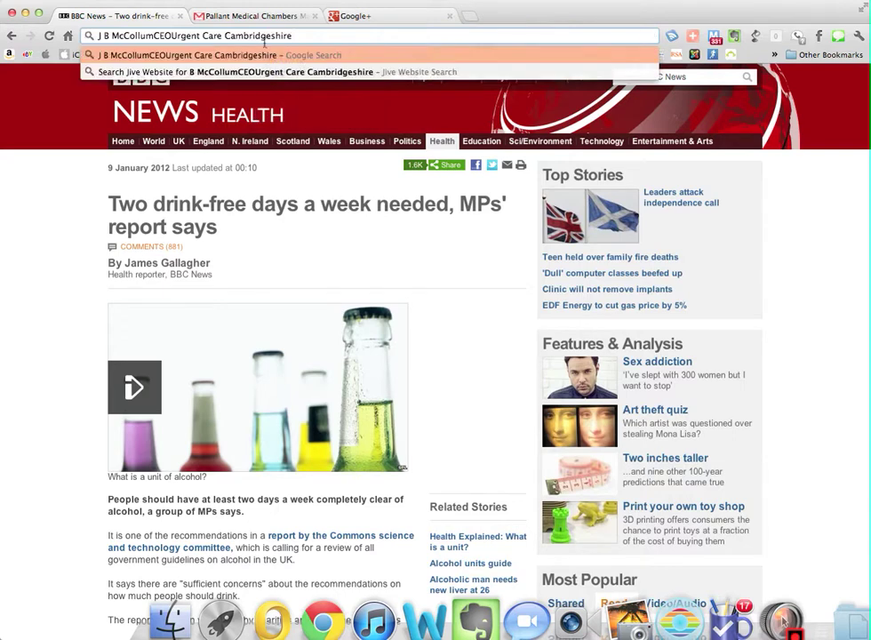
{"action": "key", "text": "super+z"}
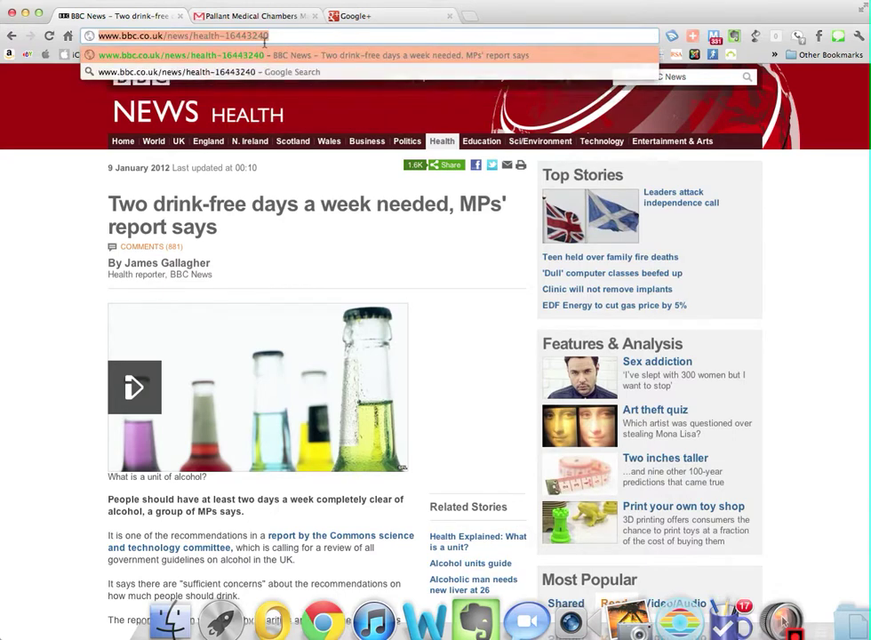
{"action": "right_click", "coordinate": [266, 36]}
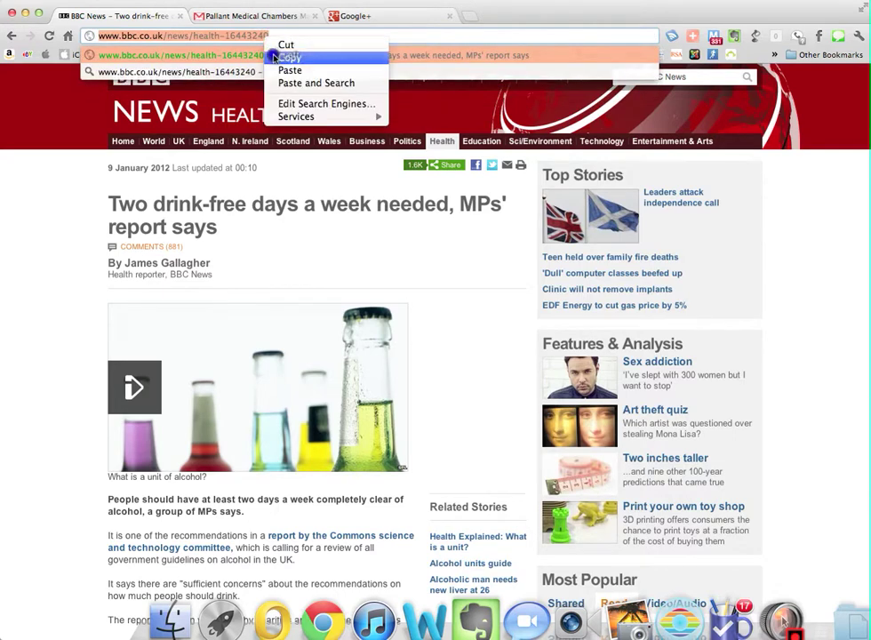
{"action": "left_click", "coordinate": [274, 57]}
Start a Google+ post reading 'Anyone else seen this?' and paste the BBC article link.
{"action": "left_click", "coordinate": [351, 15]}
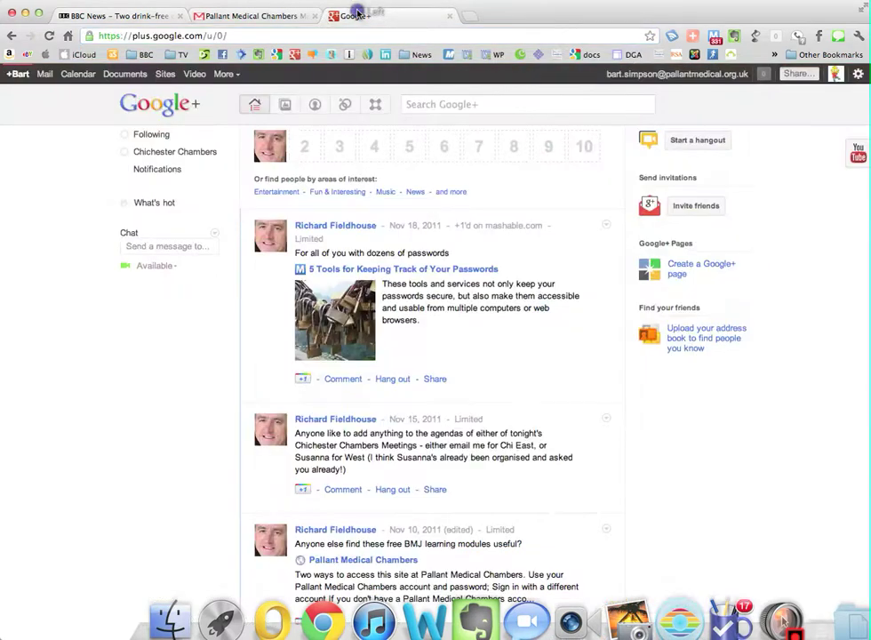
{"action": "scroll", "coordinate": [424, 139], "scroll_direction": "up", "scroll_amount": 4}
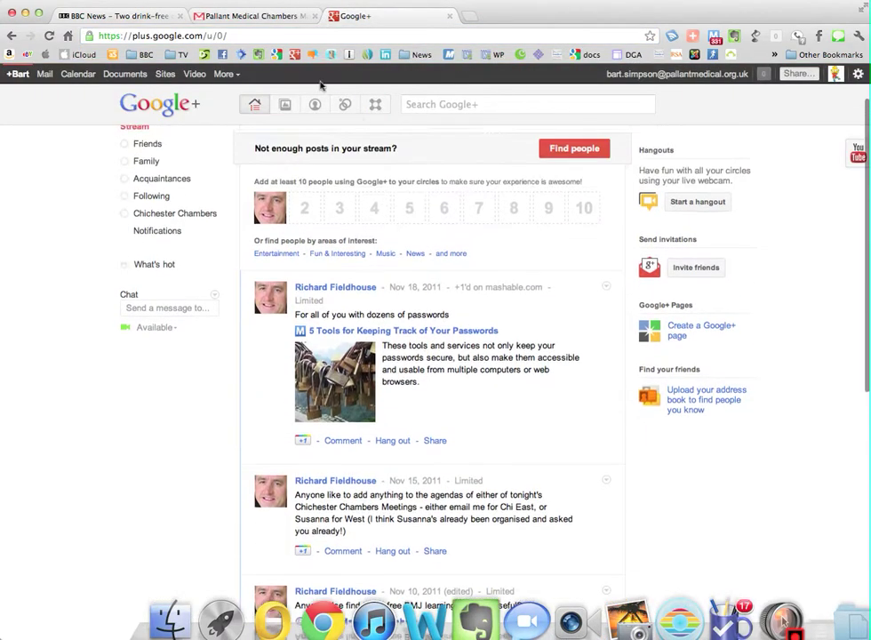
{"action": "left_click", "coordinate": [377, 172]}
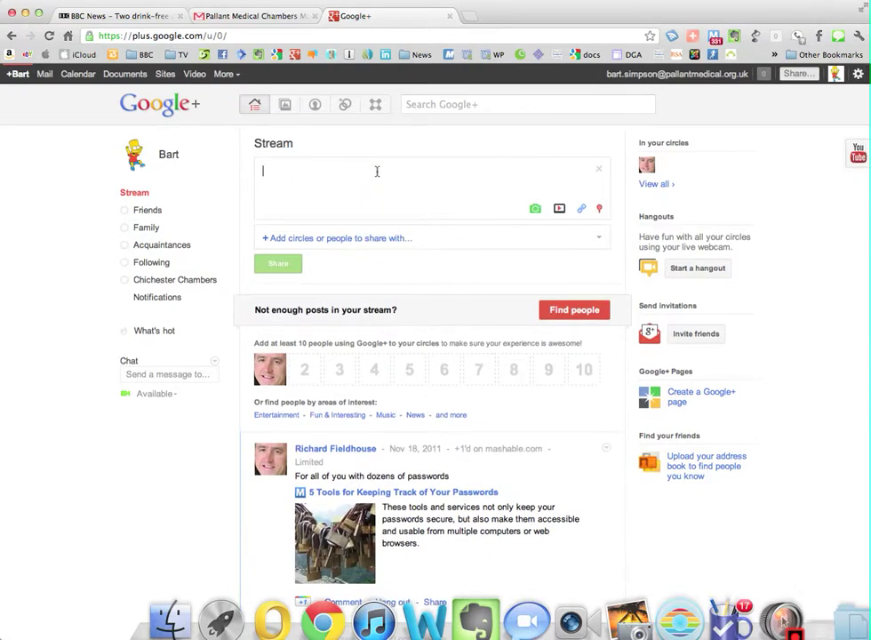
{"action": "type", "text": "Anyone e"}
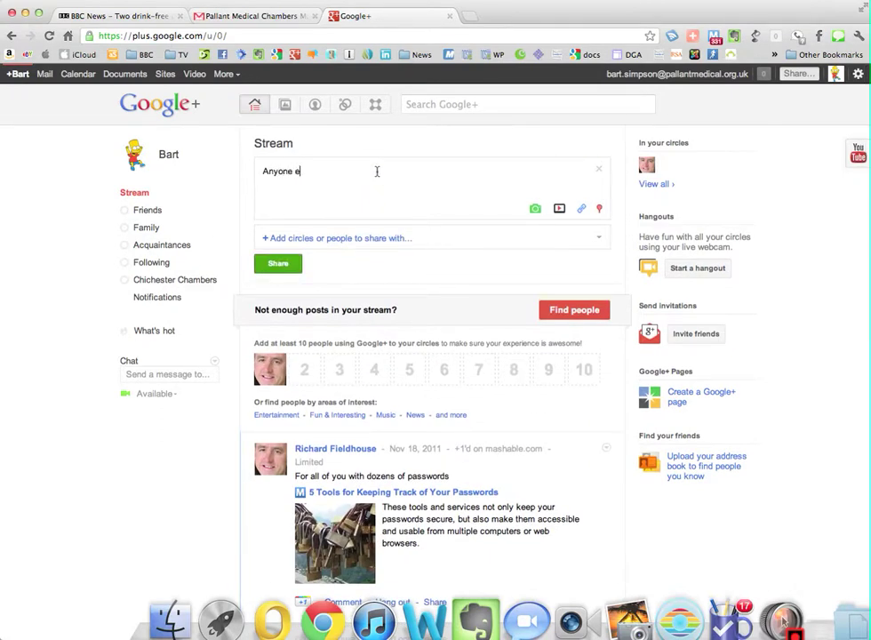
{"action": "type", "text": "lse seen this?"}
{"action": "right_click", "coordinate": [399, 169]}
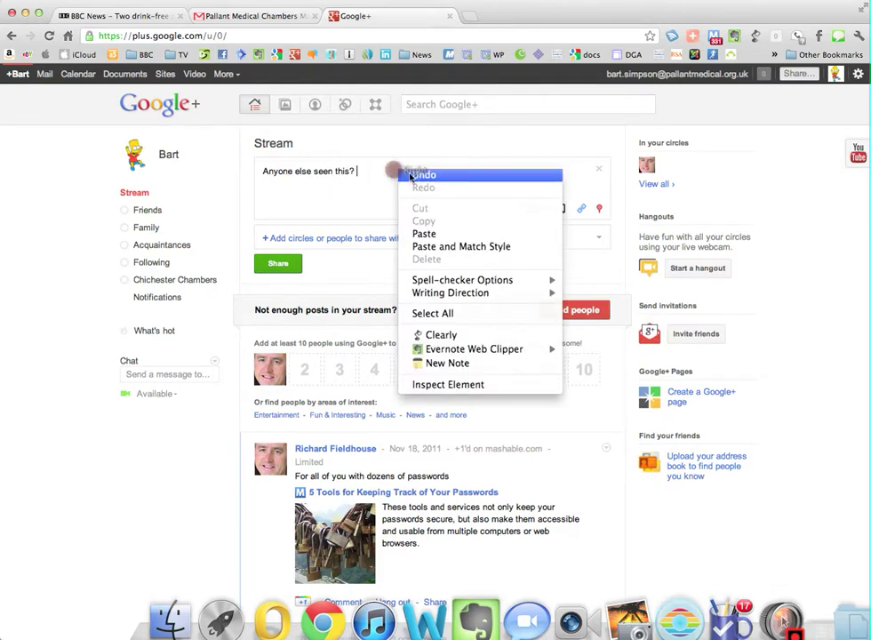
{"action": "left_click", "coordinate": [425, 234]}
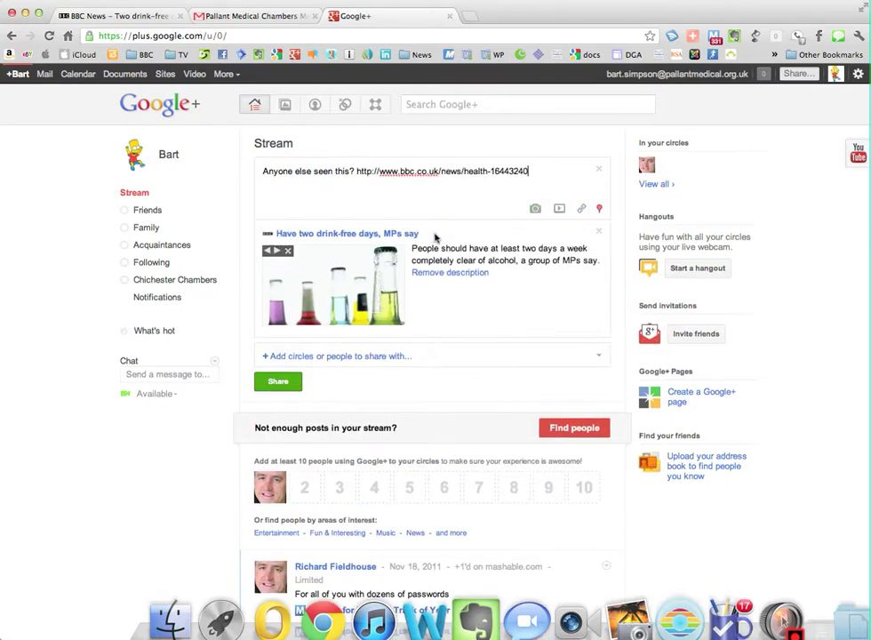
Address the post to the Chichester Chambers circle and share it.
{"action": "left_click", "coordinate": [329, 357]}
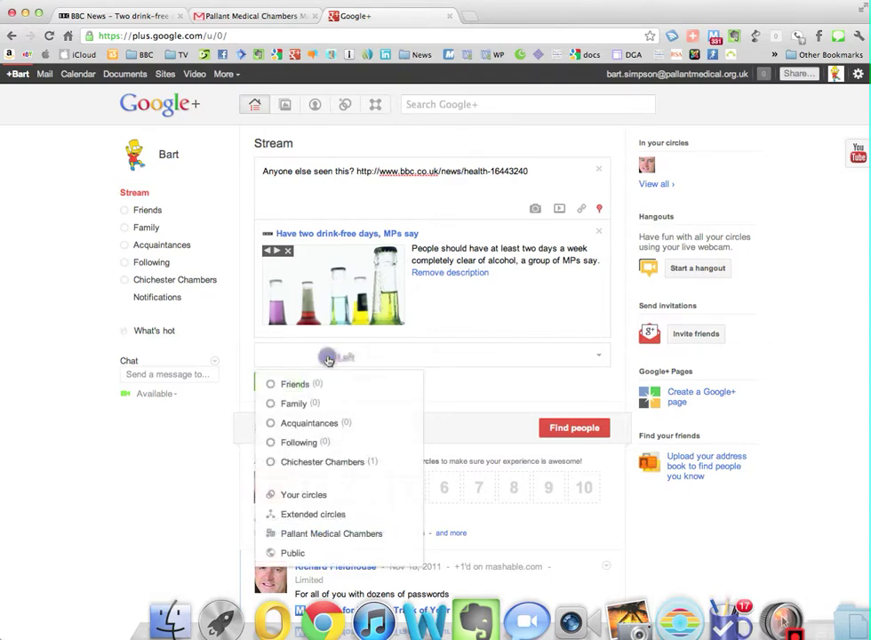
{"action": "left_click", "coordinate": [304, 465]}
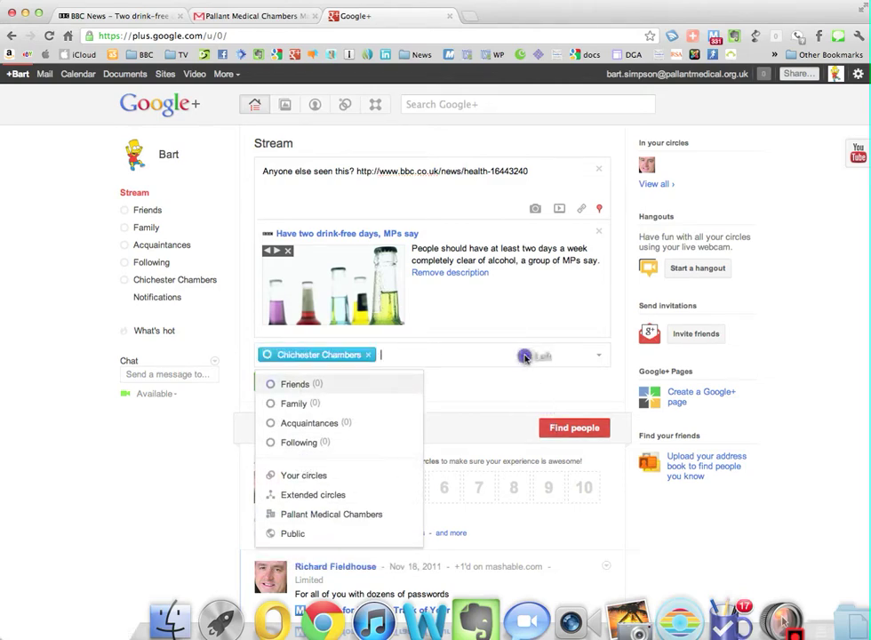
{"action": "left_click", "coordinate": [503, 404]}
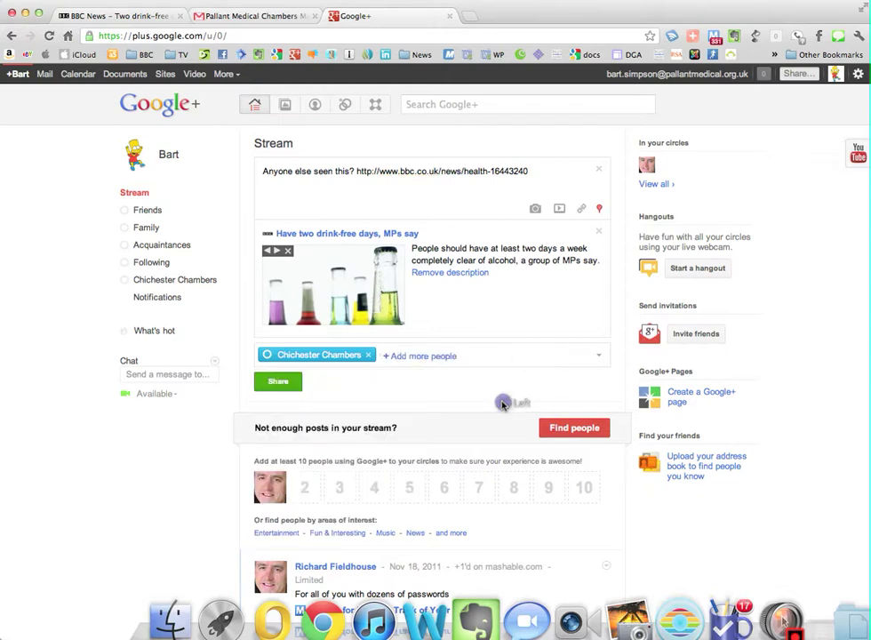
{"action": "left_click", "coordinate": [277, 383]}
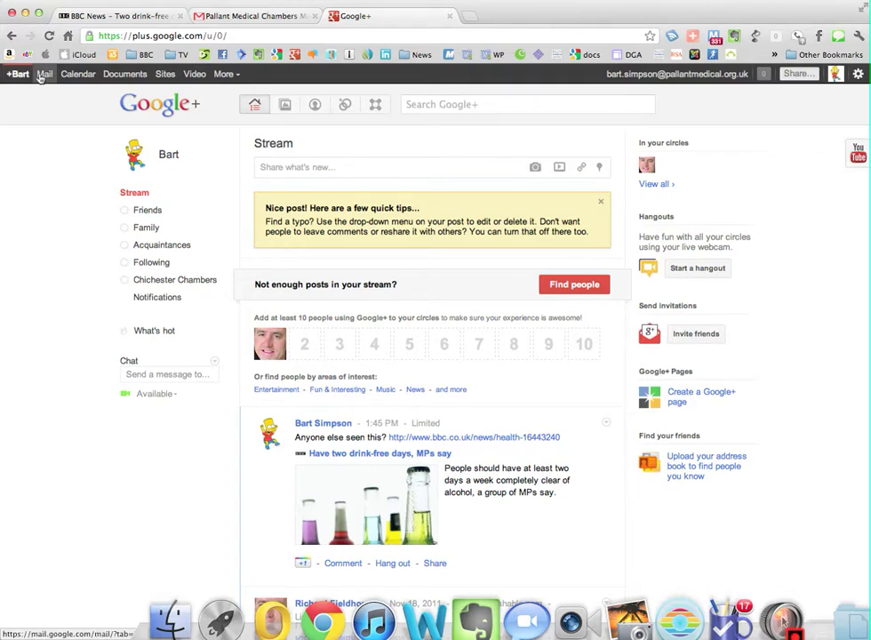
Go to Mail and open Settings from the gear menu, landing on the General tab.
{"action": "left_click", "coordinate": [43, 76]}
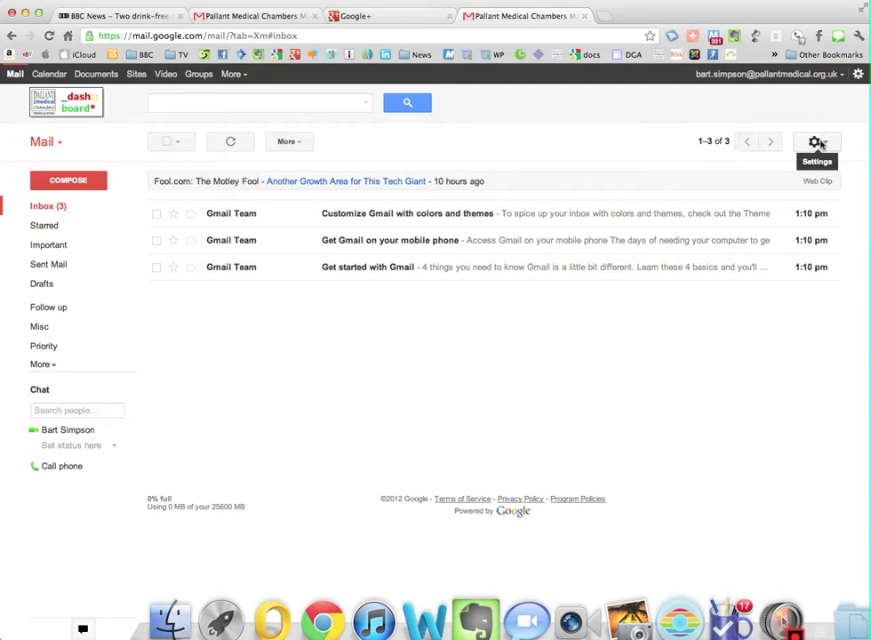
{"action": "left_click", "coordinate": [817, 142]}
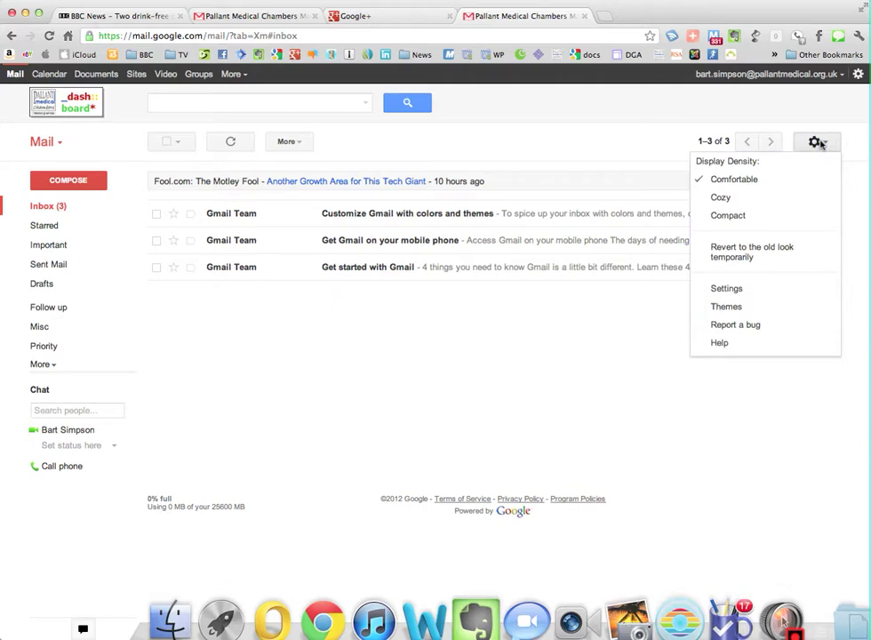
{"action": "left_click", "coordinate": [727, 290]}
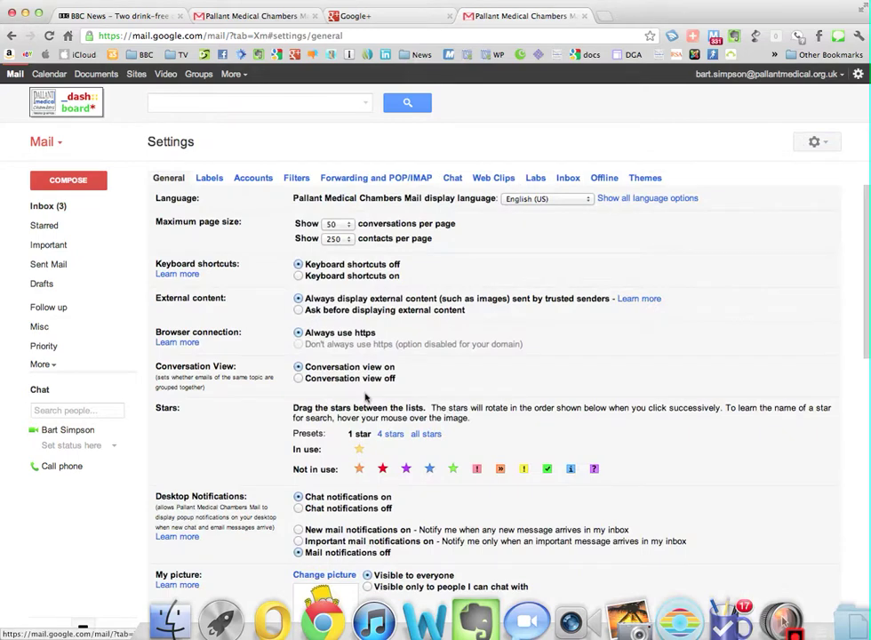
Scroll down General settings to the Signature section and start a custom signature in the editor.
{"action": "scroll", "coordinate": [425, 402], "scroll_direction": "down", "scroll_amount": 5}
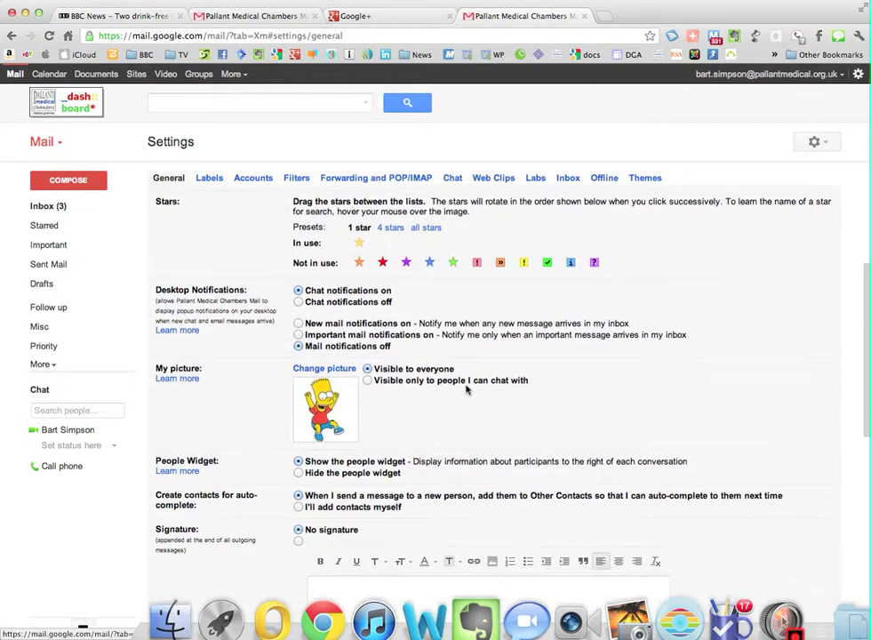
{"action": "scroll", "coordinate": [467, 389], "scroll_direction": "up", "scroll_amount": 3}
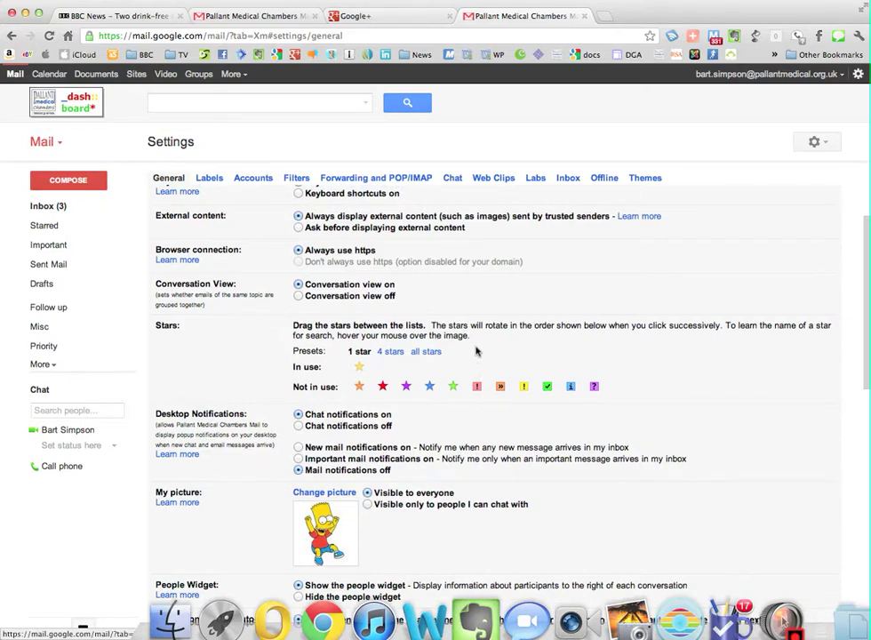
{"action": "scroll", "coordinate": [437, 303], "scroll_direction": "down", "scroll_amount": 3}
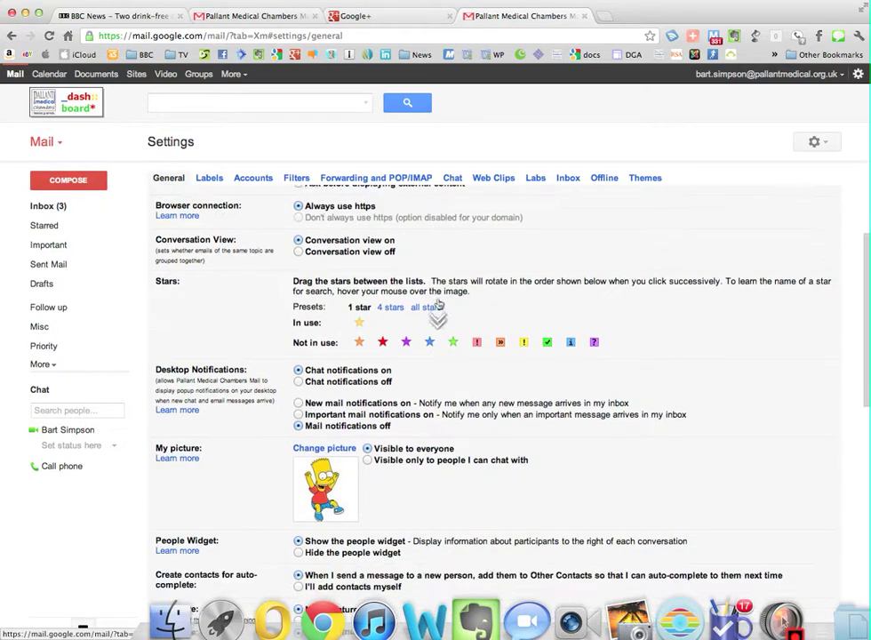
{"action": "scroll", "coordinate": [437, 303], "scroll_direction": "down", "scroll_amount": 4}
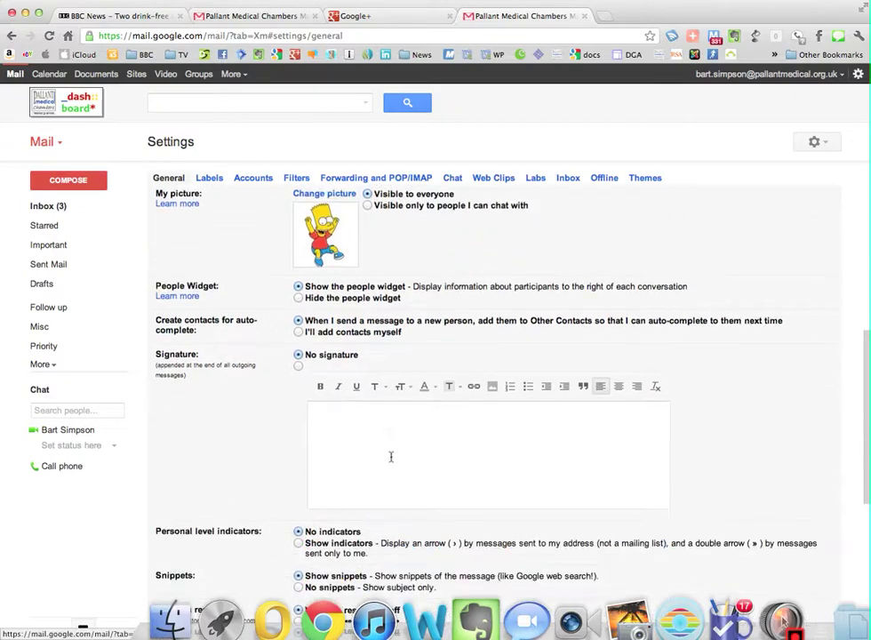
{"action": "scroll", "coordinate": [279, 310], "scroll_direction": "down", "scroll_amount": 1}
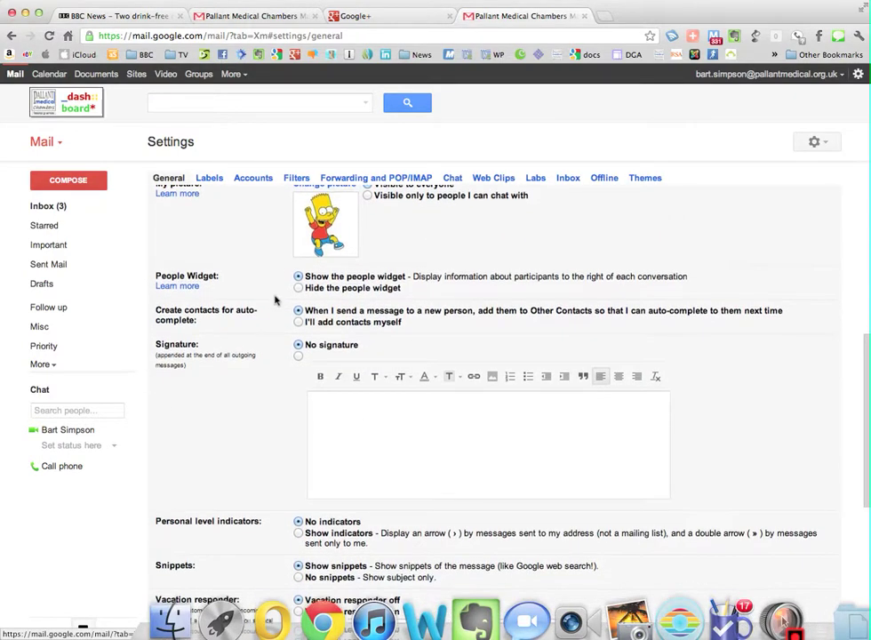
{"action": "left_click", "coordinate": [353, 437]}
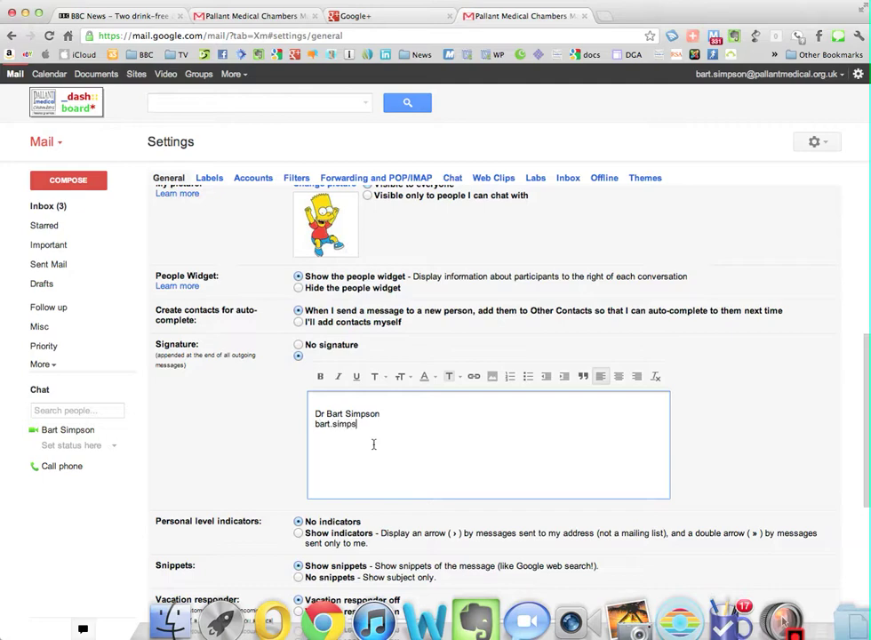
Complete the signature's e-mail address and turn it into a clickable link.
{"action": "type", "text": "@pallantmedical.org.uk"}
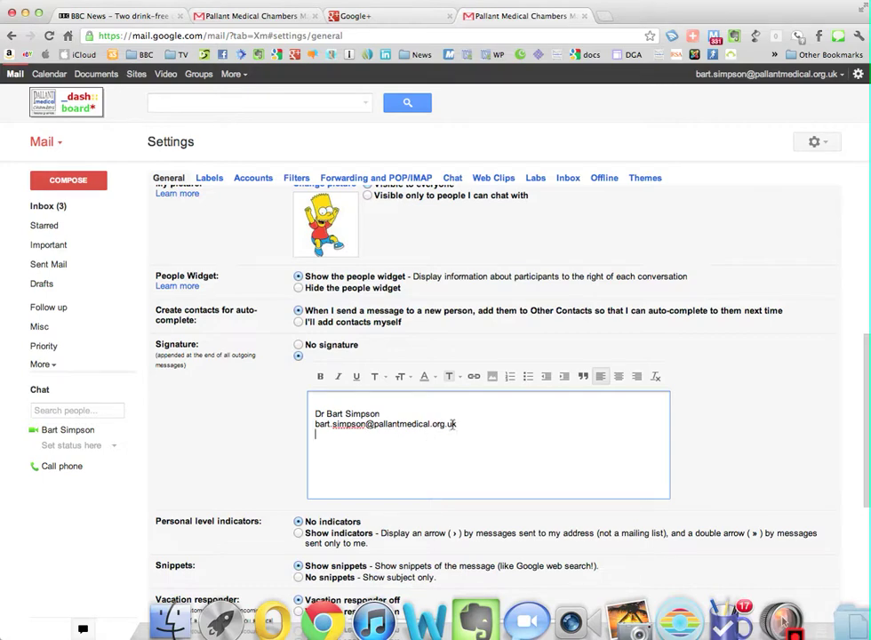
{"action": "scroll", "coordinate": [452, 424], "scroll_direction": "up", "scroll_amount": 3}
{"action": "scroll", "coordinate": [453, 454], "scroll_direction": "down", "scroll_amount": 1}
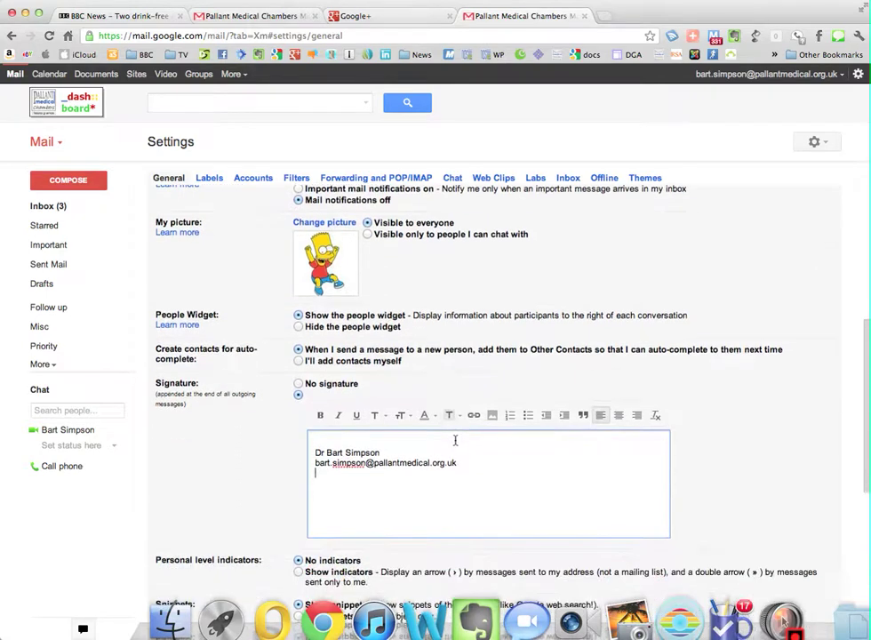
{"action": "left_click_drag", "start_coordinate": [456, 462], "coordinate": [315, 464]}
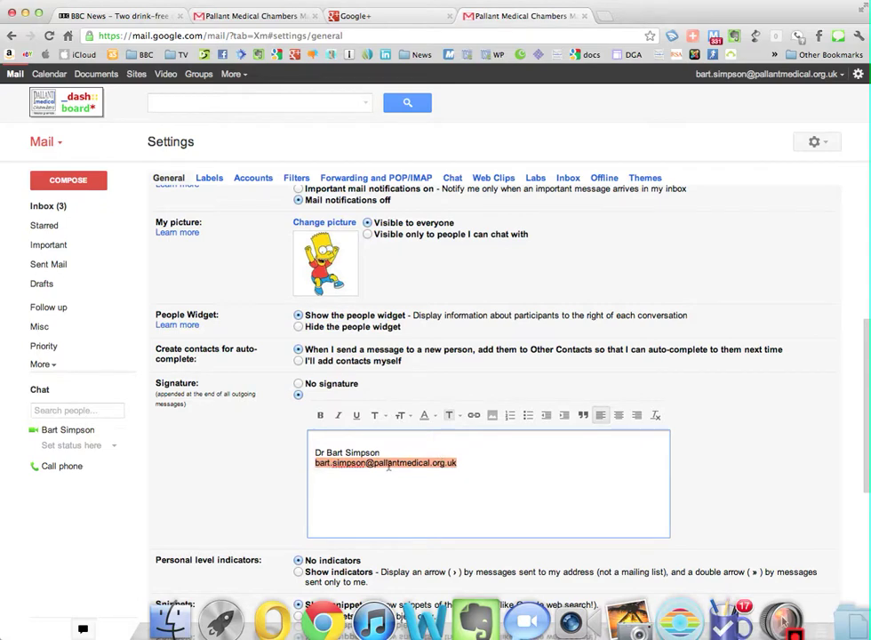
{"action": "left_click", "coordinate": [471, 416]}
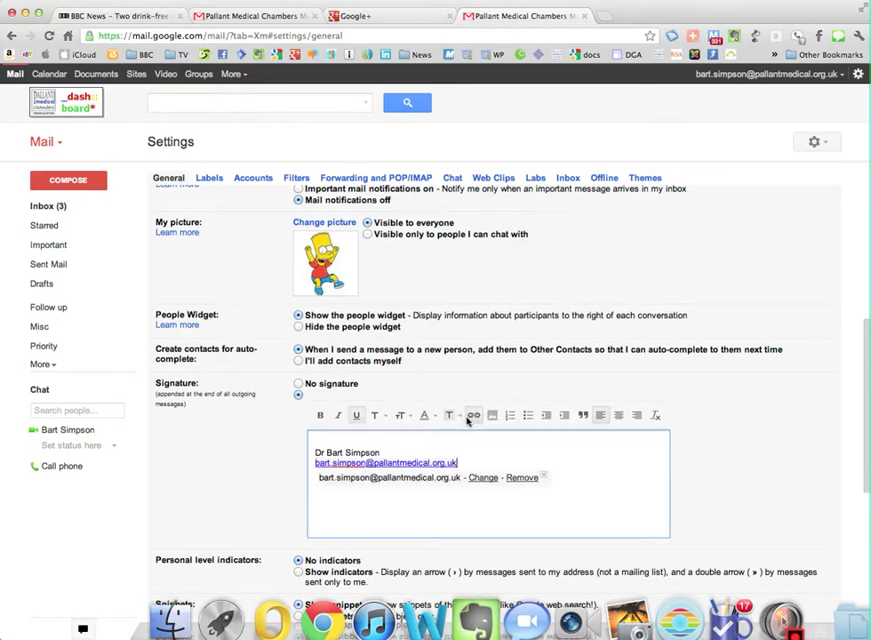
{"action": "left_click", "coordinate": [583, 472]}
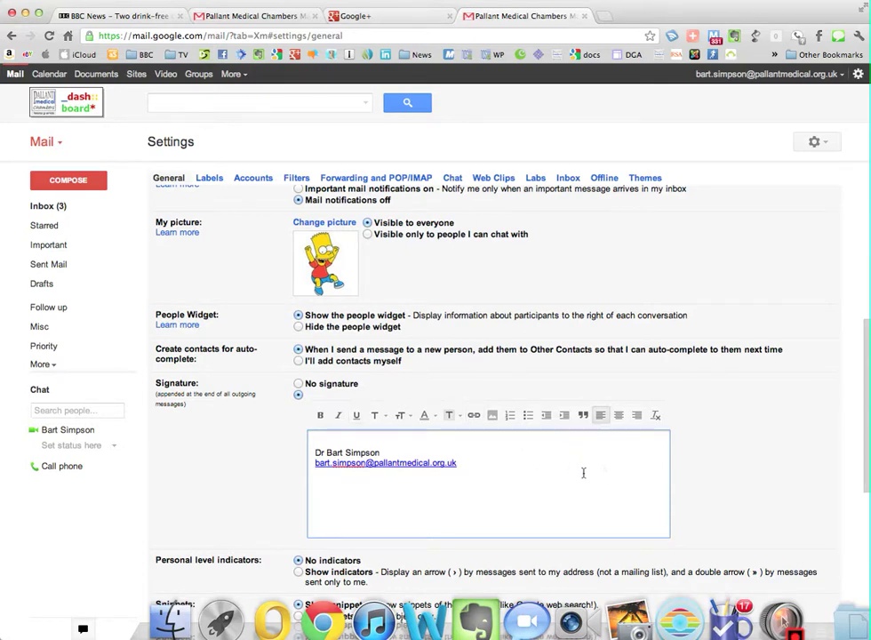
Add a bold 'Pallant Medical Chambers' line below the link, followed by a new empty line.
{"action": "type", "text": "lant Medical Chambe"}
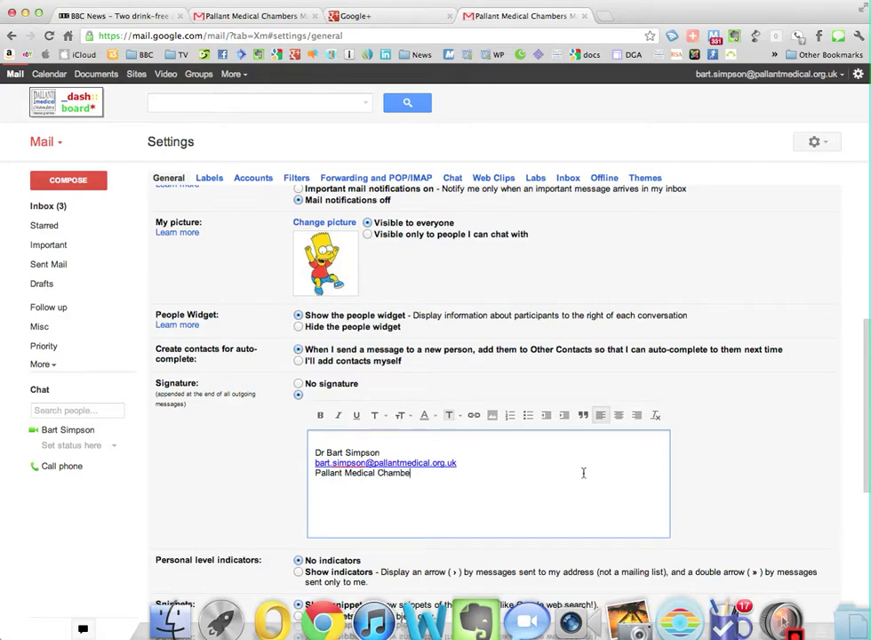
{"action": "type", "text": "rs"}
{"action": "triple_click", "coordinate": [400, 474]}
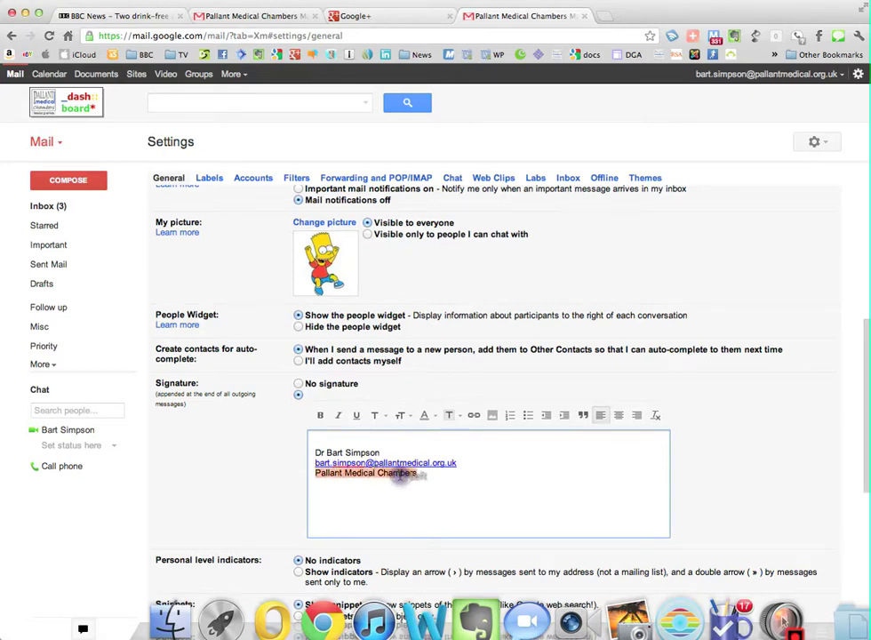
{"action": "left_click", "coordinate": [320, 415]}
{"action": "left_click", "coordinate": [426, 472]}
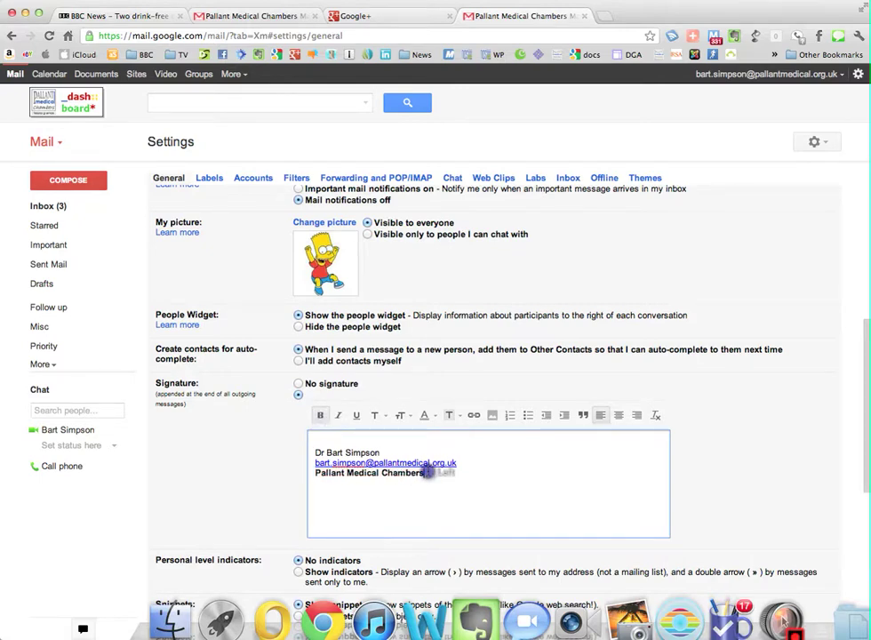
{"action": "key", "text": "Return"}
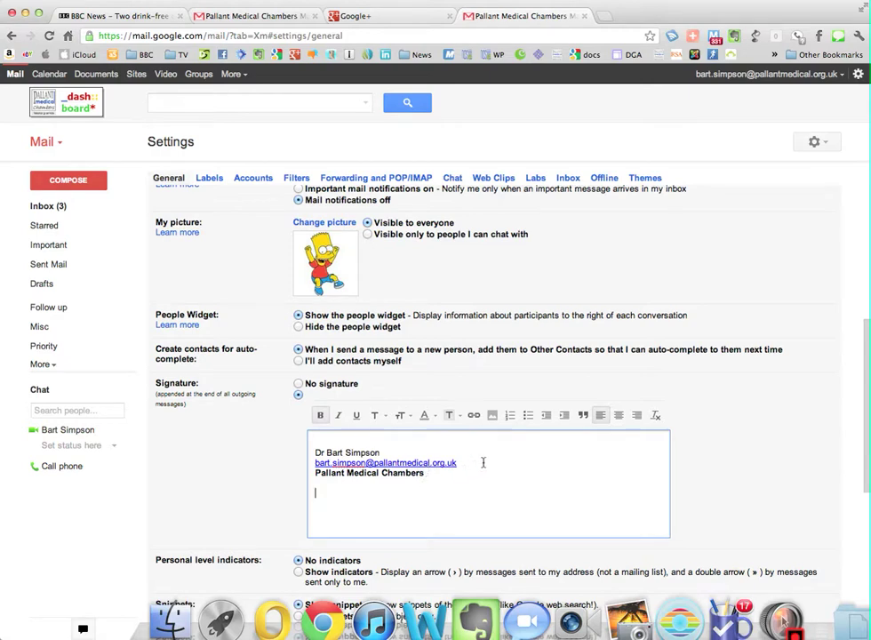
{"action": "left_click", "coordinate": [491, 416]}
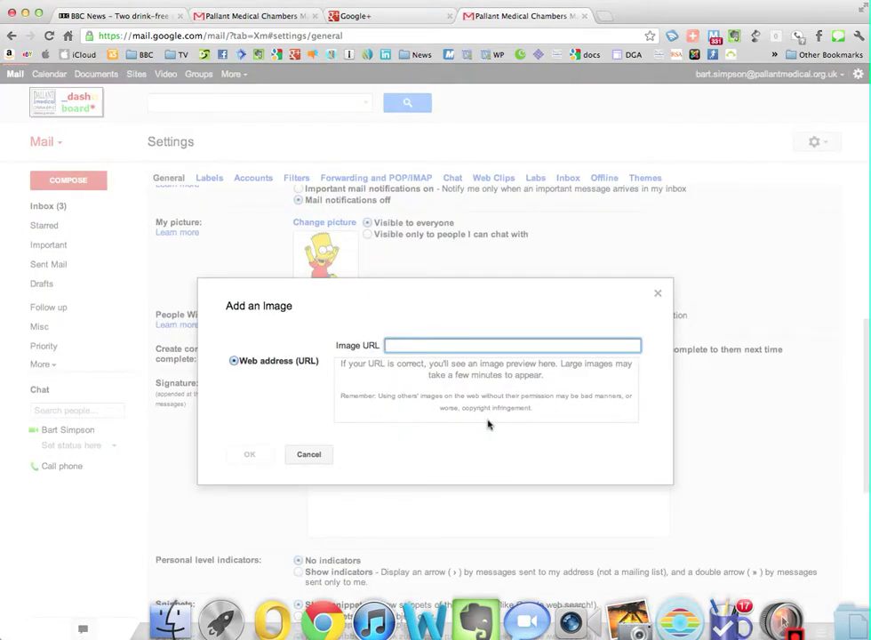
{"action": "type", "text": "www.pallantmedical.org.uk"}
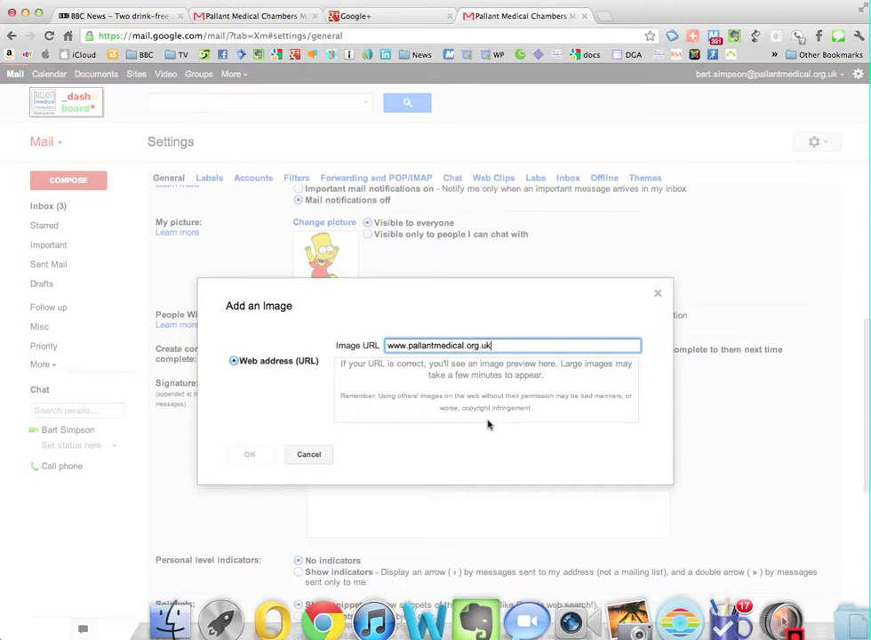
{"action": "type", "text": "/sig.jpg"}
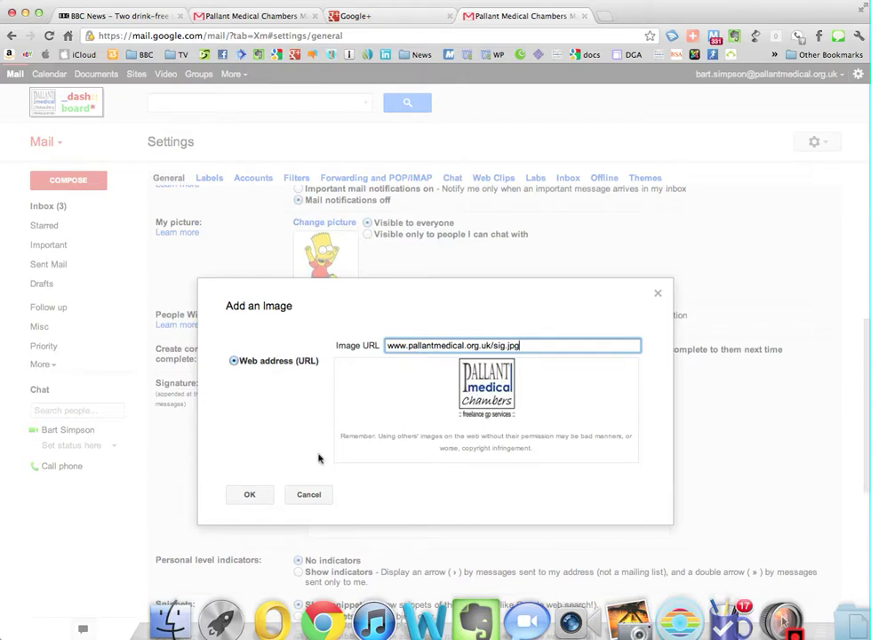
{"action": "left_click", "coordinate": [253, 494]}
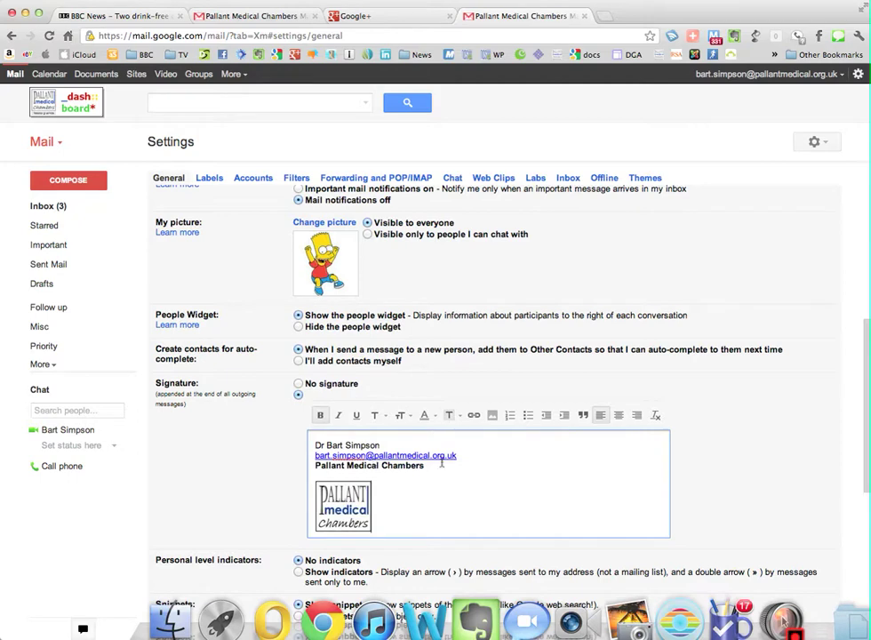
Save the new signature with Save Changes at the bottom of the Settings page.
{"action": "scroll", "coordinate": [442, 463], "scroll_direction": "down", "scroll_amount": 2}
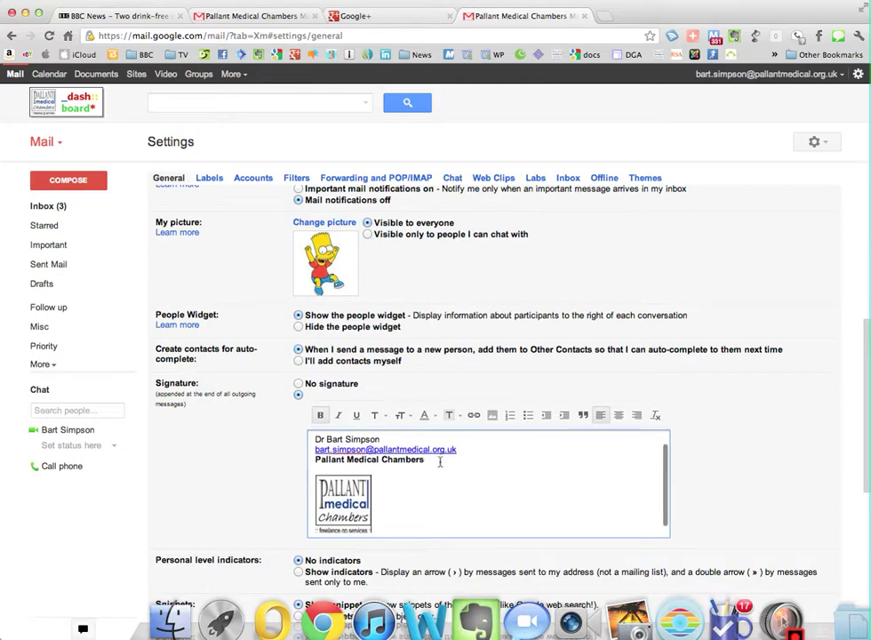
{"action": "scroll", "coordinate": [434, 461], "scroll_direction": "down", "scroll_amount": 10}
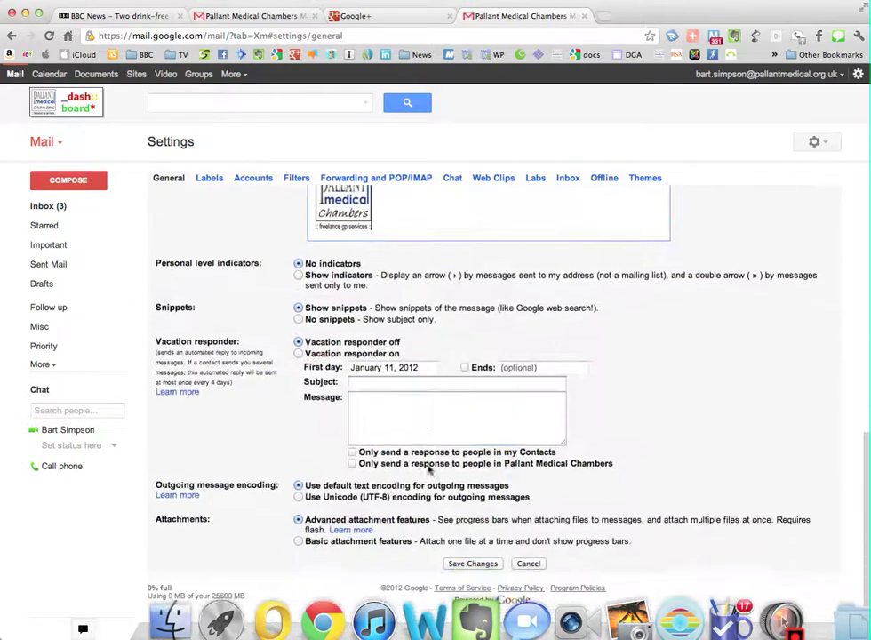
{"action": "scroll", "coordinate": [399, 516], "scroll_direction": "down", "scroll_amount": 3}
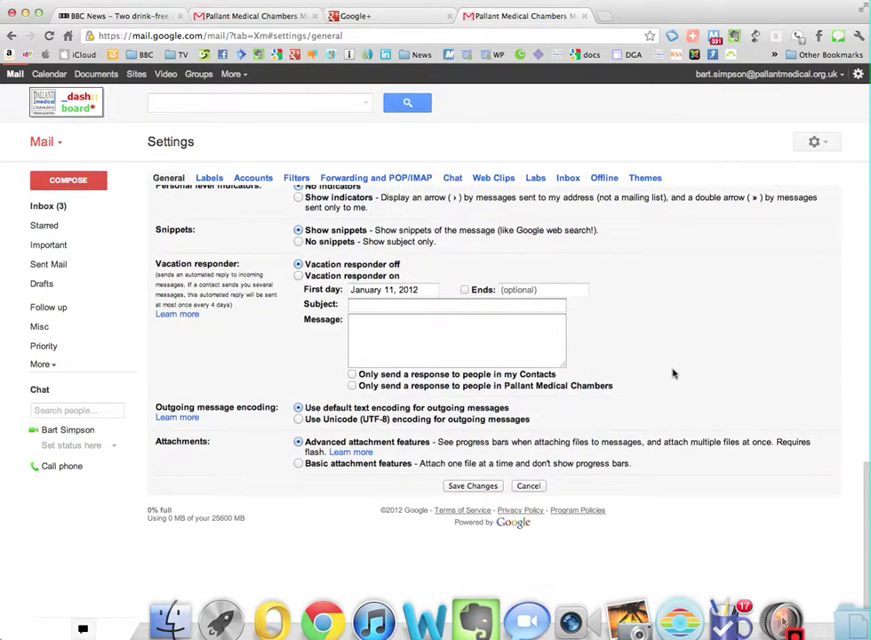
{"action": "scroll", "coordinate": [673, 373], "scroll_direction": "up", "scroll_amount": 1}
{"action": "scroll", "coordinate": [511, 302], "scroll_direction": "up", "scroll_amount": 4}
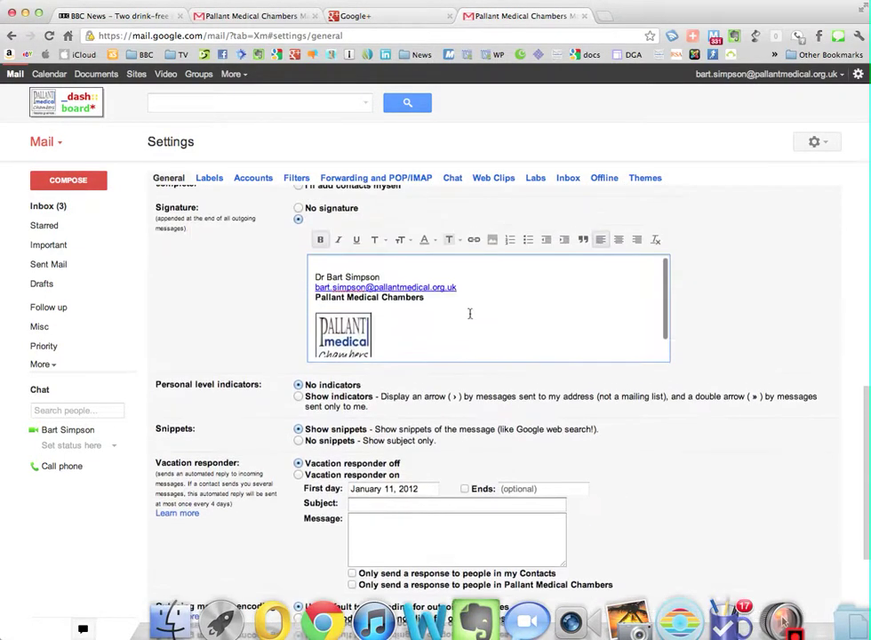
{"action": "scroll", "coordinate": [444, 374], "scroll_direction": "down", "scroll_amount": 5}
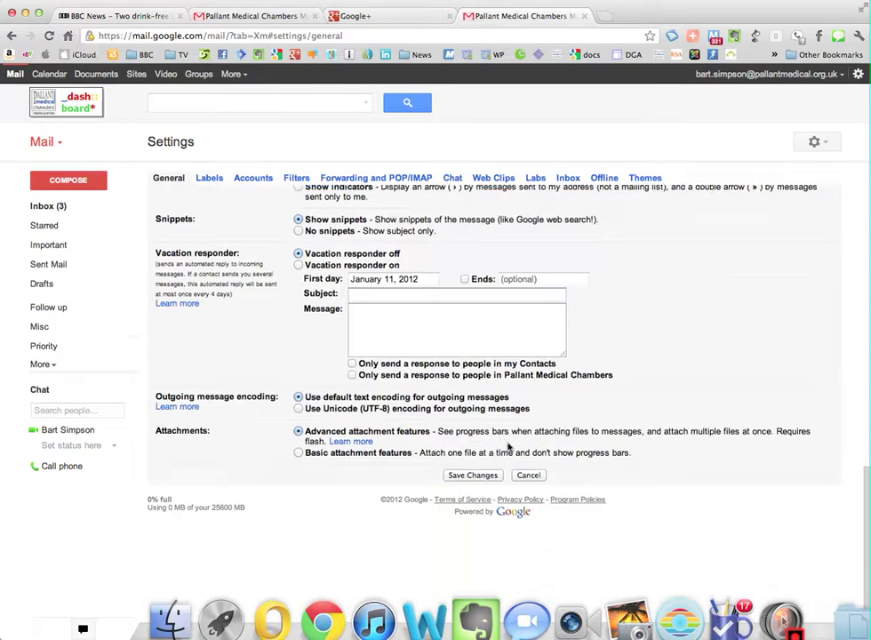
{"action": "left_click", "coordinate": [488, 477]}
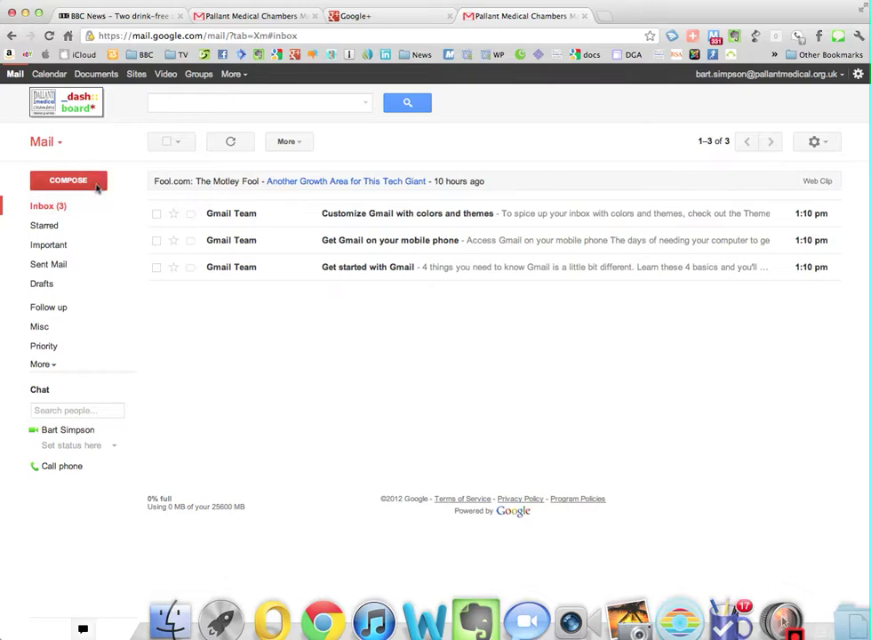
{"action": "left_click", "coordinate": [98, 187]}
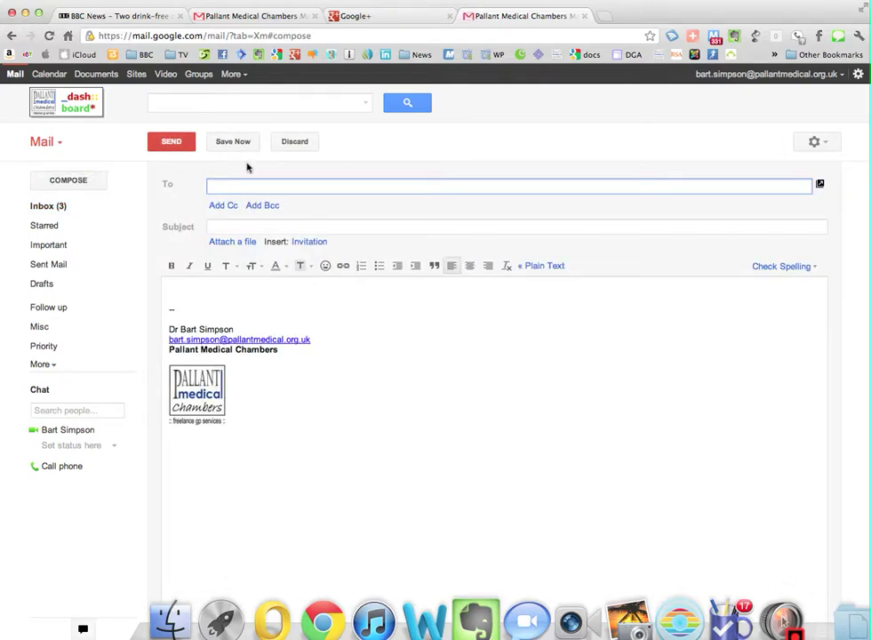
{"action": "left_click", "coordinate": [290, 142]}
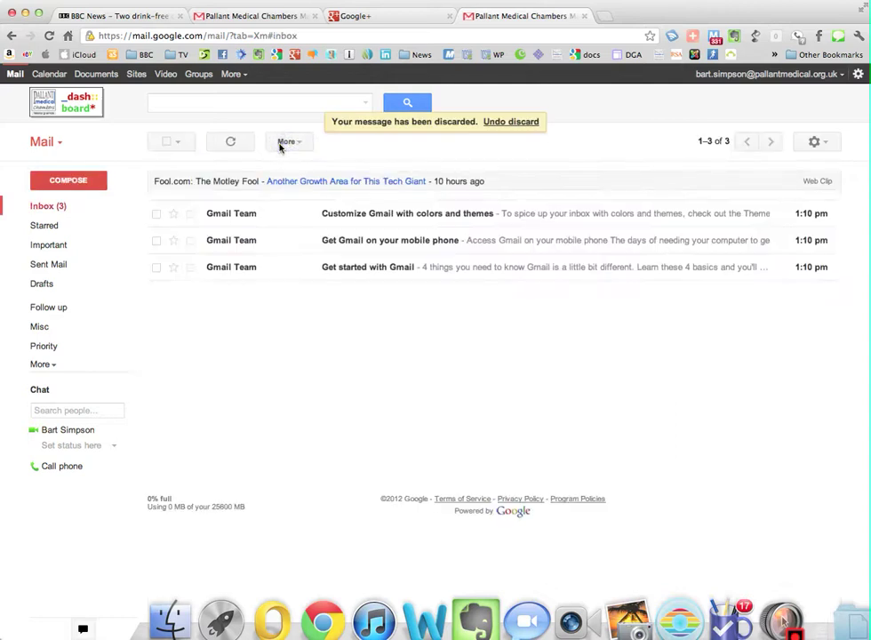